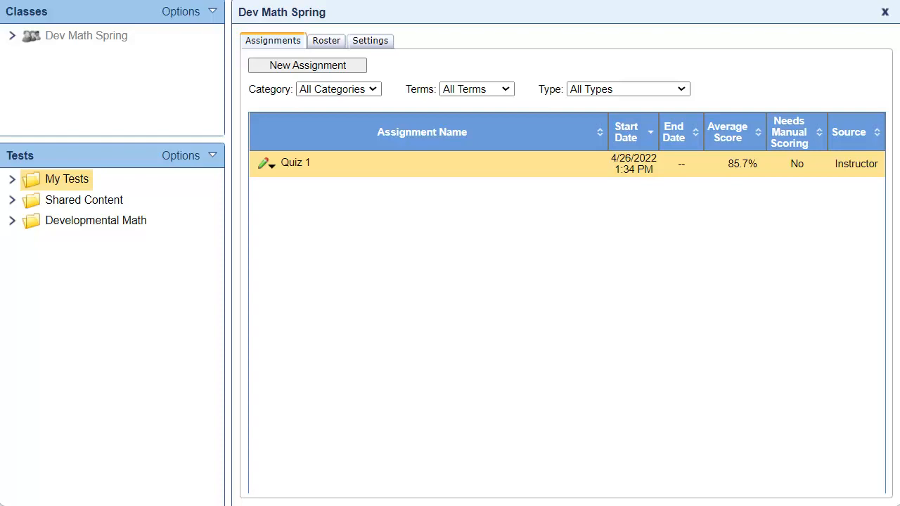
- Check the assignment status of Quiz 1 for each student's attempts, start and completion dates, and score
{"action": "left_click", "coordinate": [272, 167]}
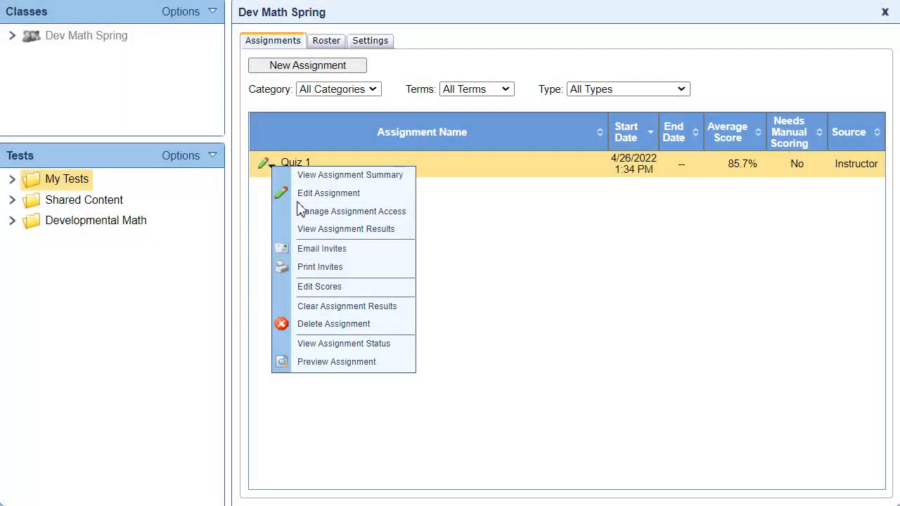
{"action": "left_click", "coordinate": [398, 344]}
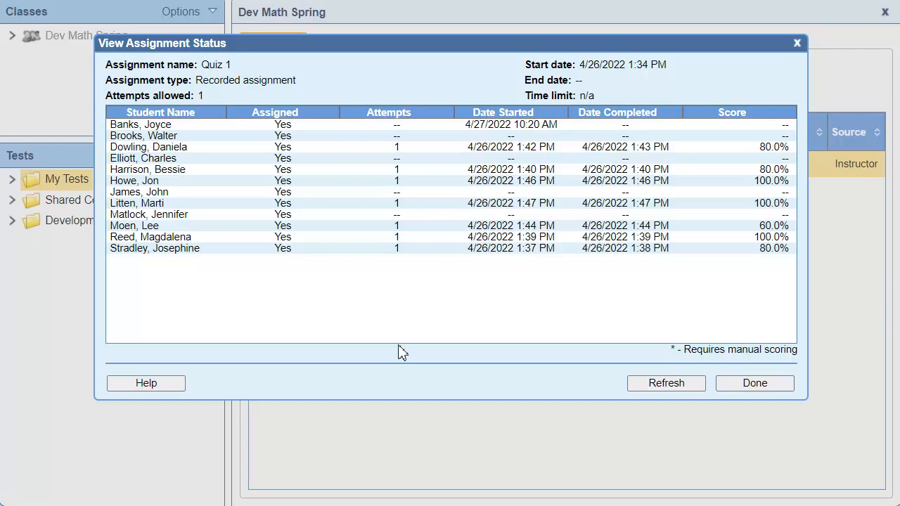
{"action": "left_click", "coordinate": [776, 386]}
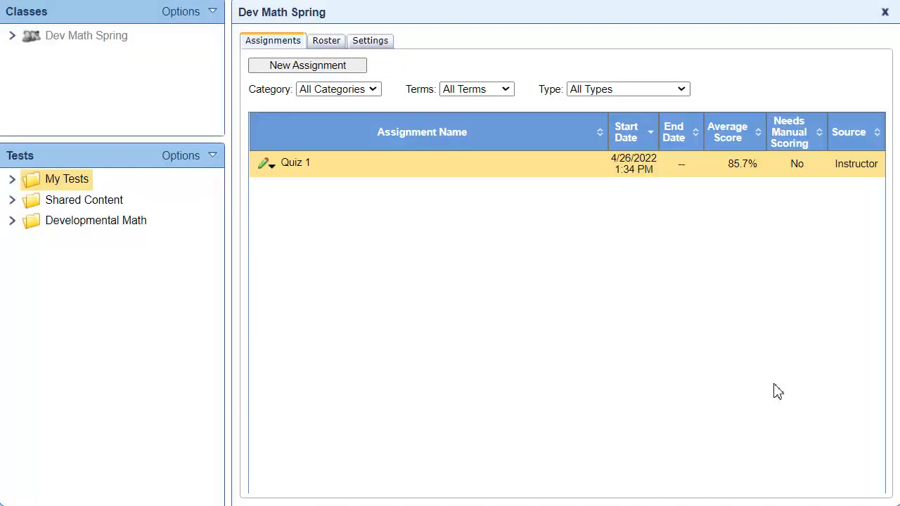
- Force completion of Quiz 1 for all students who have not completed it, and review the scores of one student who never started
{"action": "left_click", "coordinate": [272, 167]}
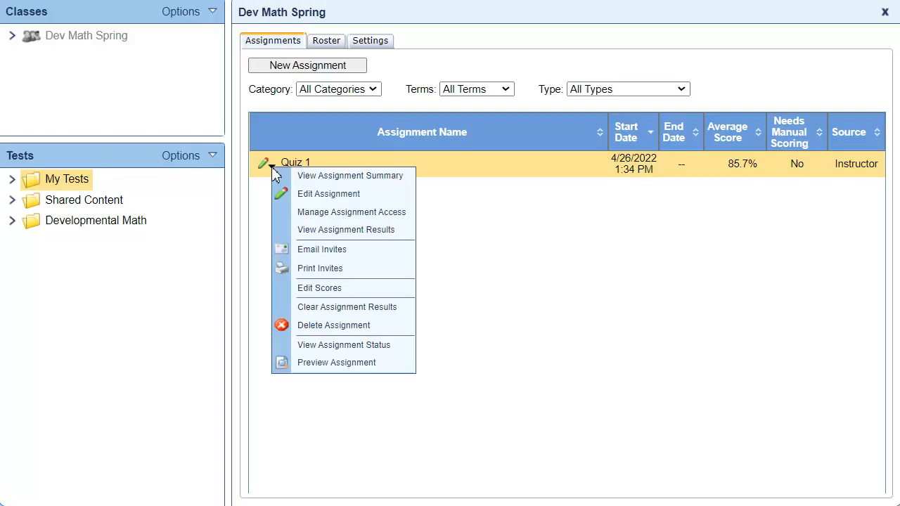
{"action": "left_click", "coordinate": [391, 290]}
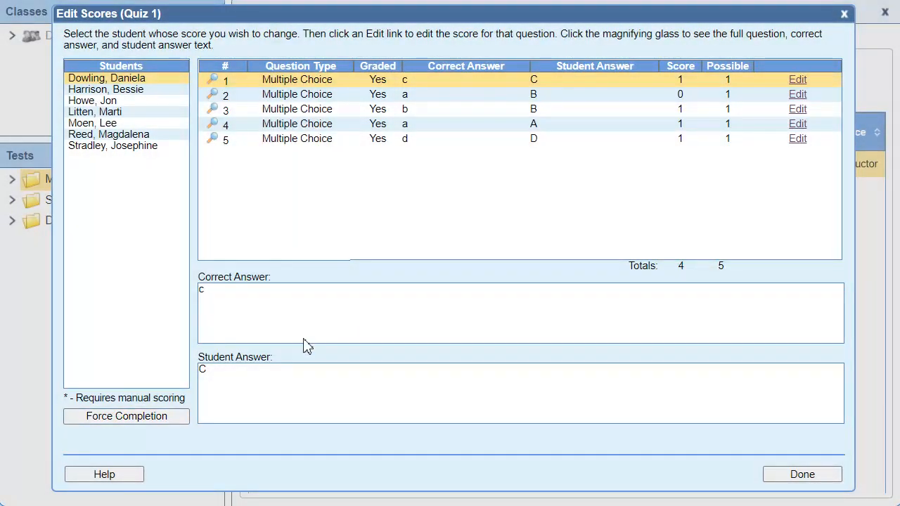
{"action": "left_click", "coordinate": [178, 420]}
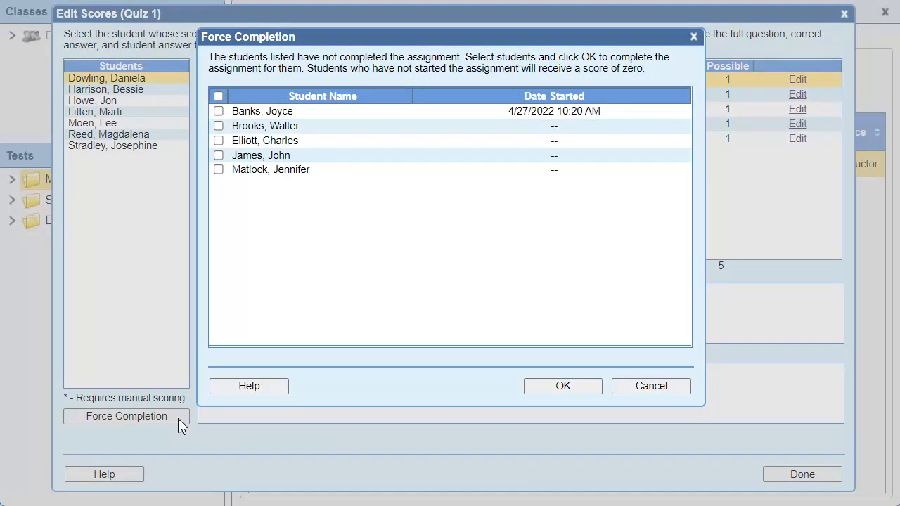
{"action": "left_click", "coordinate": [218, 96]}
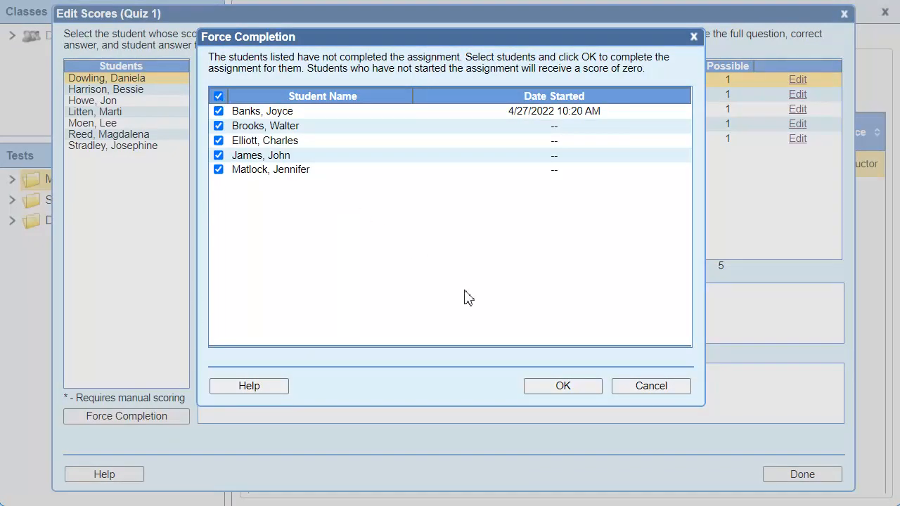
{"action": "left_click", "coordinate": [589, 388]}
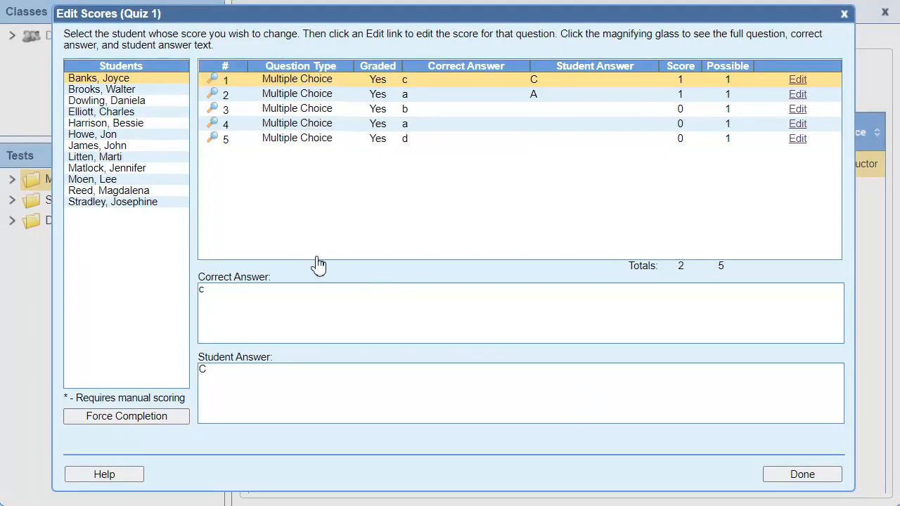
{"action": "left_click", "coordinate": [135, 173]}
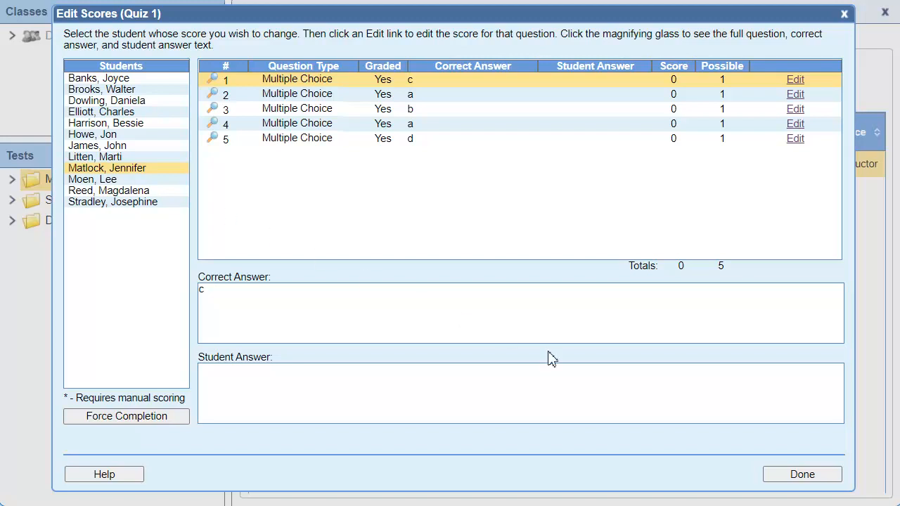
{"action": "left_click", "coordinate": [827, 480]}
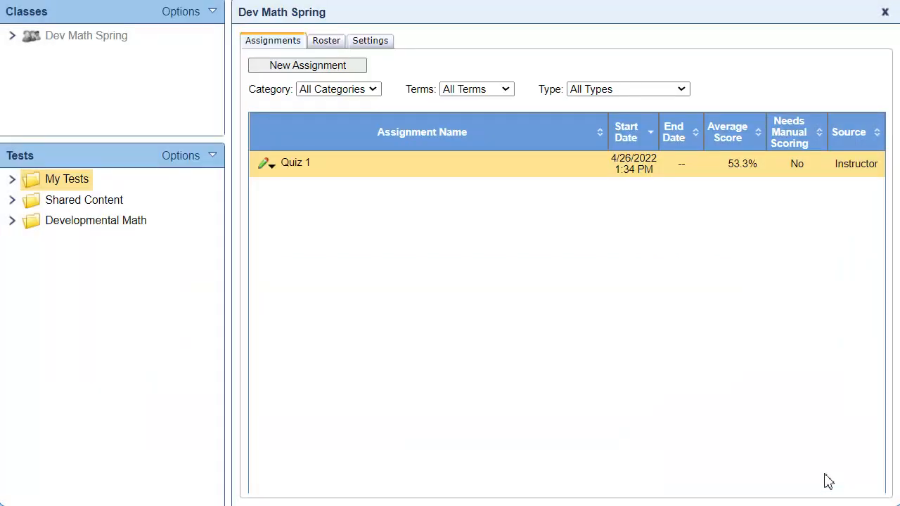
- Review the assignment results of Quiz 1 for the students' scores and completion dates
{"action": "left_click", "coordinate": [273, 168]}
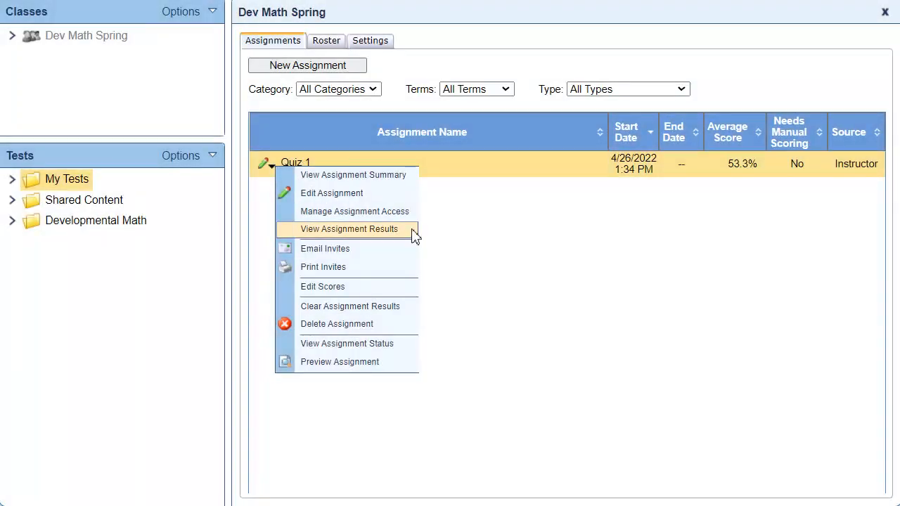
{"action": "left_click", "coordinate": [414, 233]}
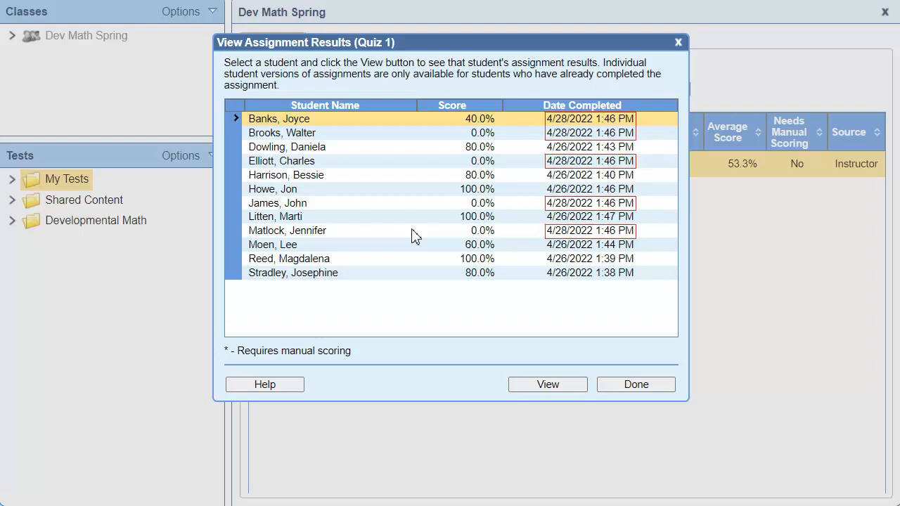
{"action": "left_click", "coordinate": [652, 386]}
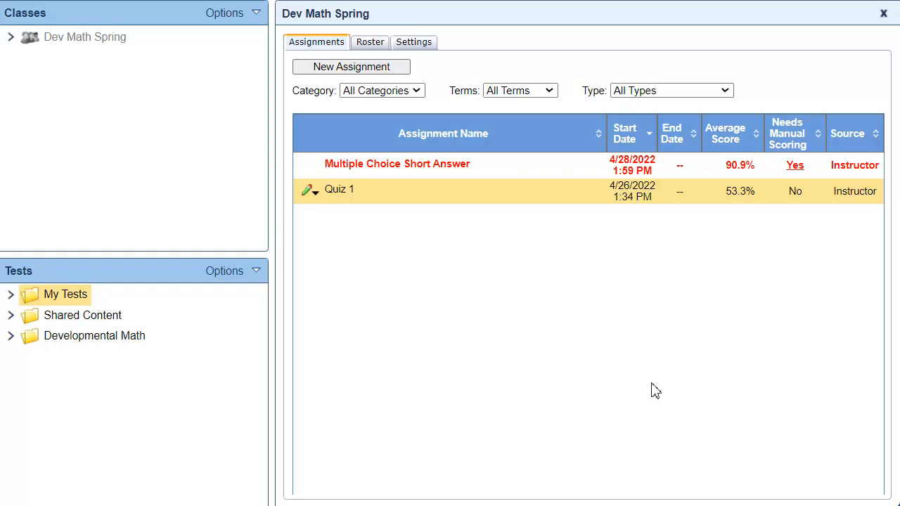
- Check the assignment status of Multiple Choice Short Answer for students who have not started it
{"action": "left_click", "coordinate": [315, 168]}
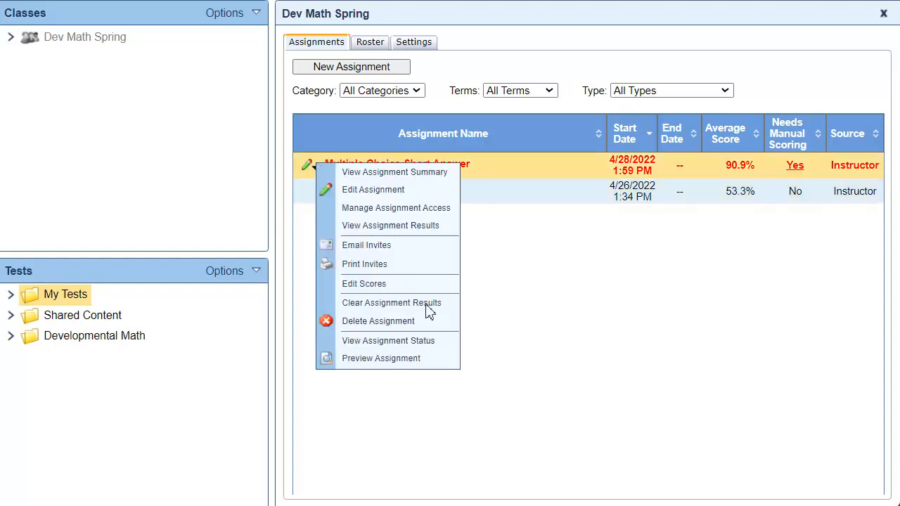
{"action": "left_click", "coordinate": [456, 342]}
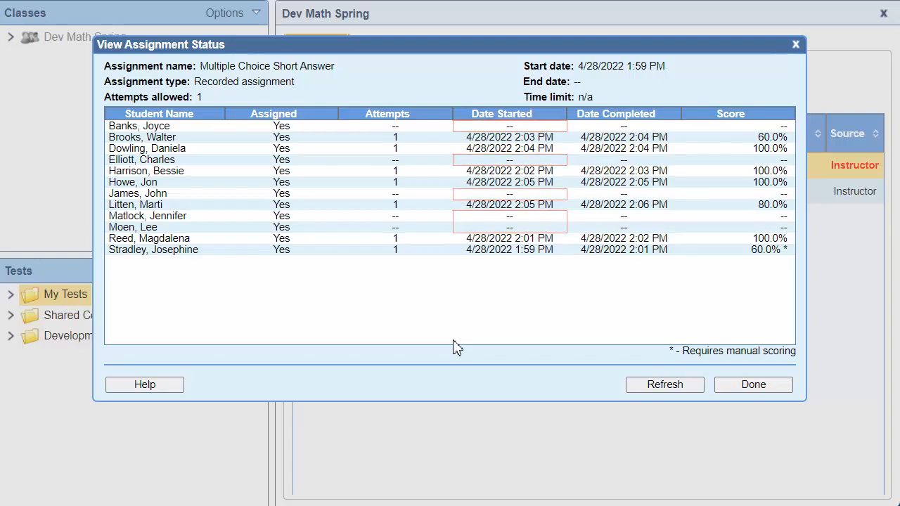
{"action": "left_click", "coordinate": [766, 389]}
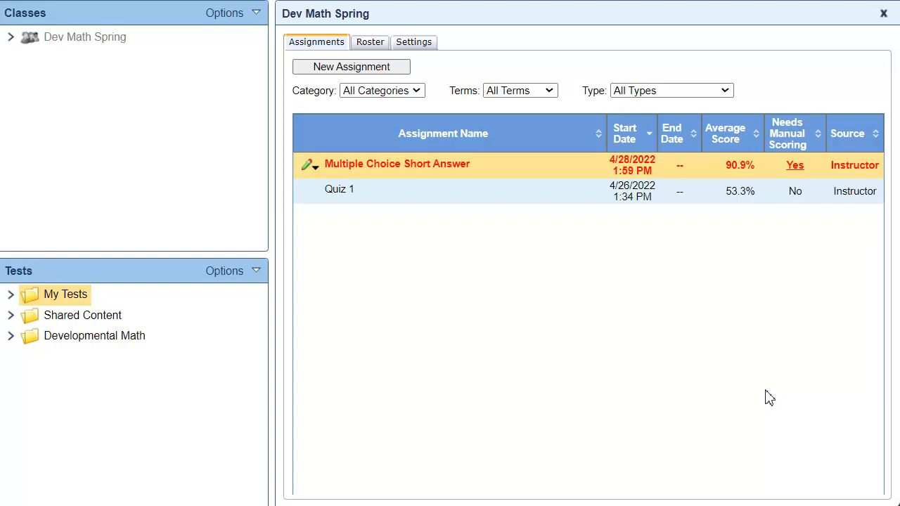
- Force completion of the Multiple Choice Short Answer assignment for all students who have not completed it
{"action": "left_click", "coordinate": [314, 166]}
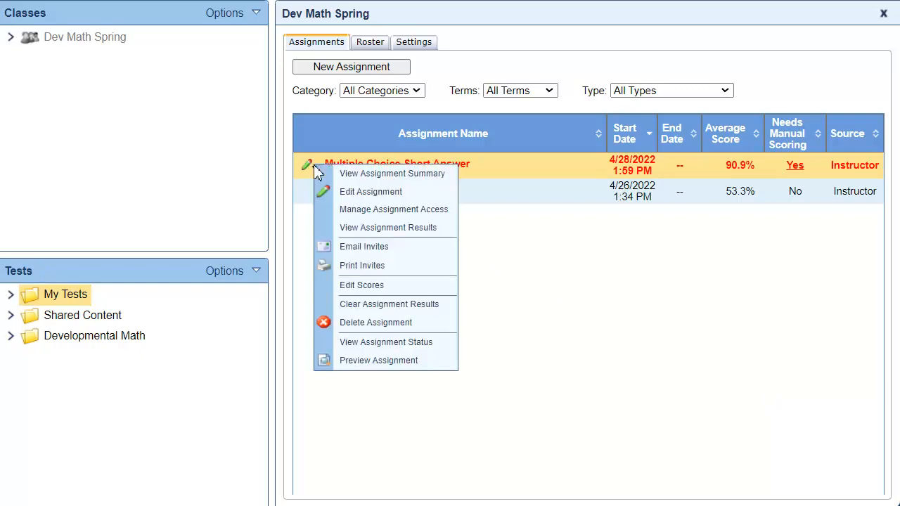
{"action": "left_click", "coordinate": [415, 286]}
{"action": "left_click", "coordinate": [179, 421]}
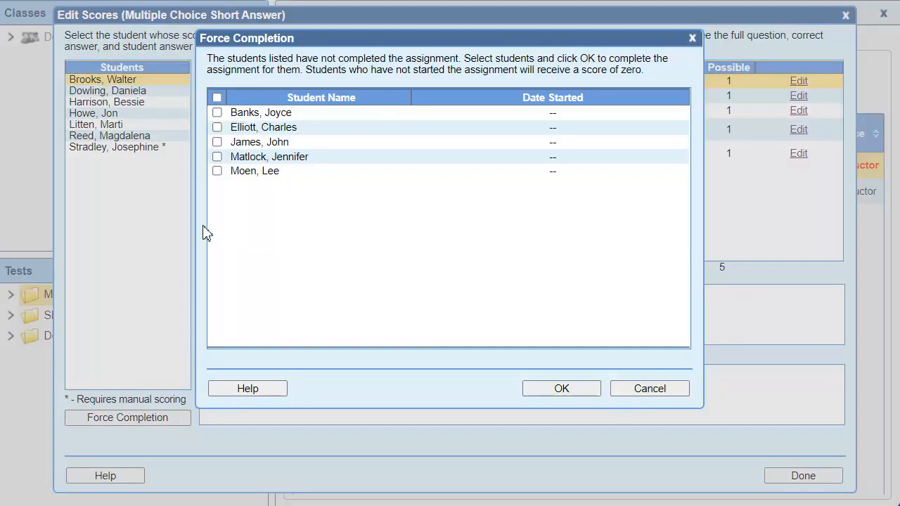
{"action": "left_click", "coordinate": [217, 98]}
{"action": "left_click", "coordinate": [575, 393]}
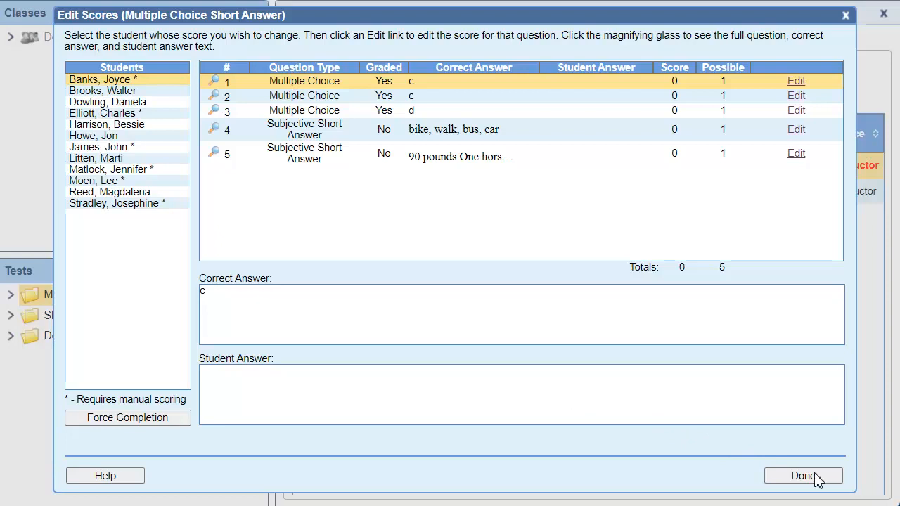
{"action": "left_click", "coordinate": [804, 477]}
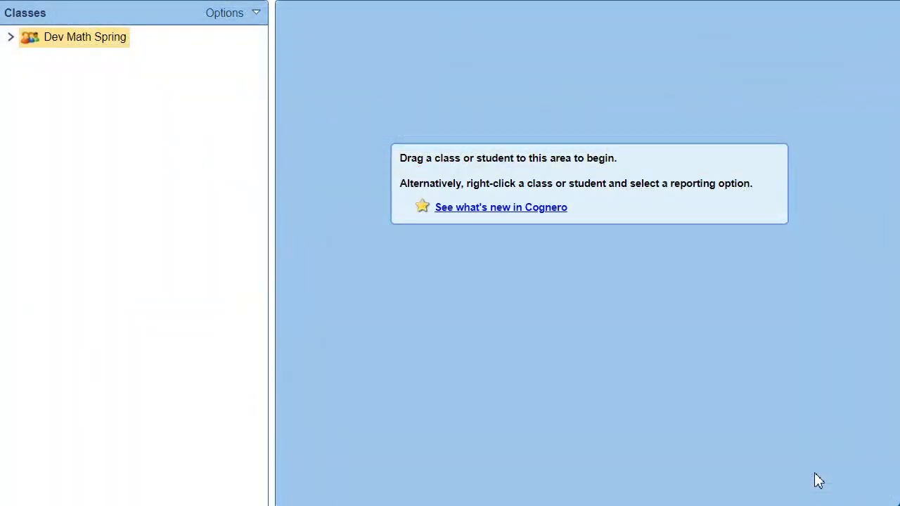
- Run a Grade Book Report for the Dev Math Spring class with only Multiple Choice Short Answer included
{"action": "right_click", "coordinate": [95, 40]}
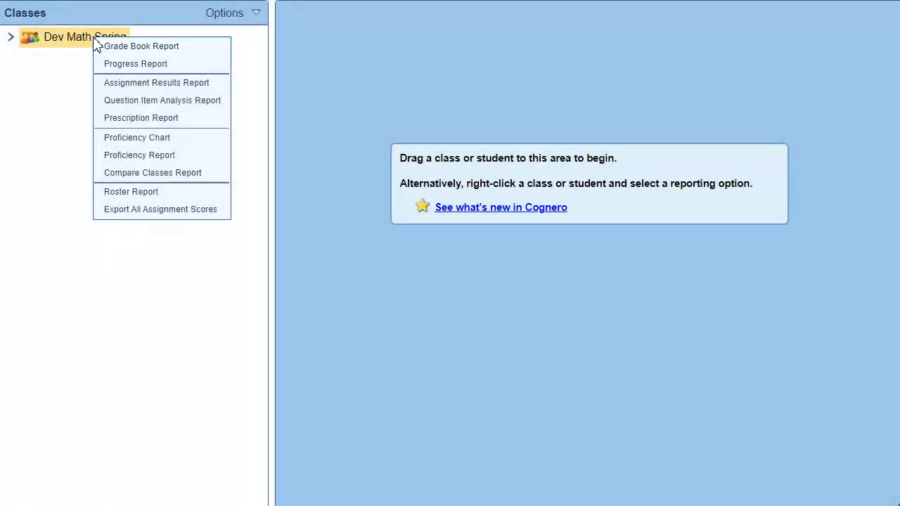
{"action": "left_click", "coordinate": [125, 46]}
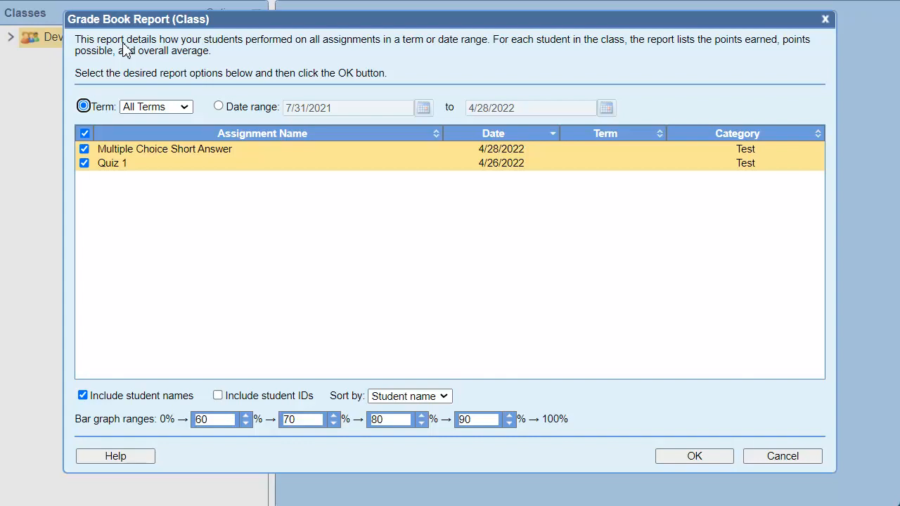
{"action": "left_click", "coordinate": [84, 163]}
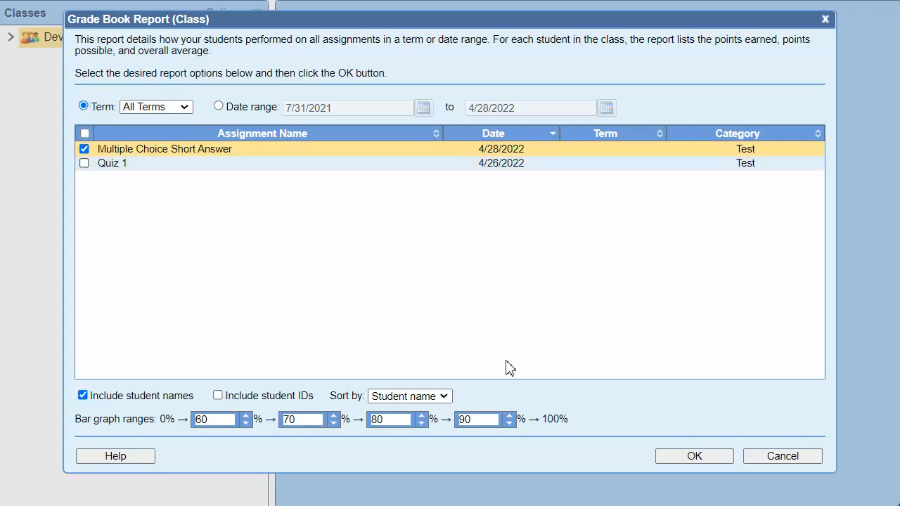
{"action": "left_click", "coordinate": [716, 459]}
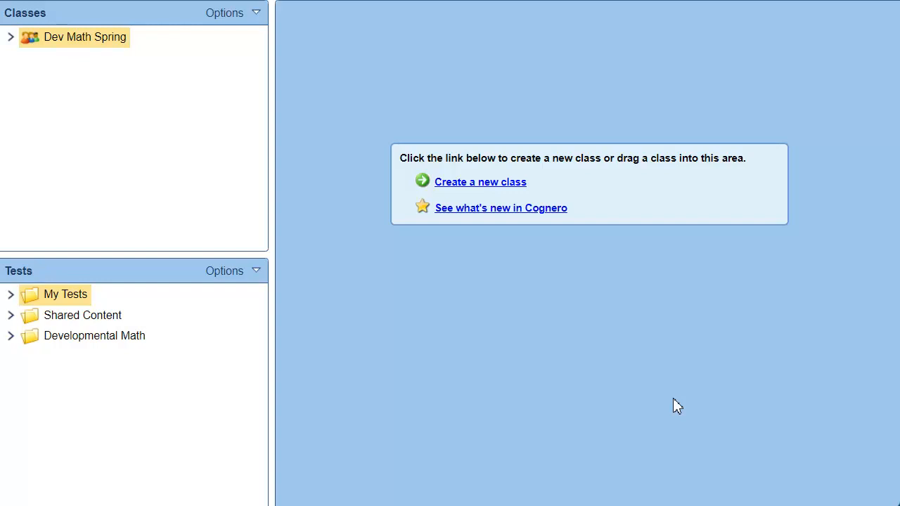
- In Dev Math Spring, edit the Multiple Choice Short Answer scores and record 0 on questions 4 and 5 for the first listed student
{"action": "right_click", "coordinate": [110, 44]}
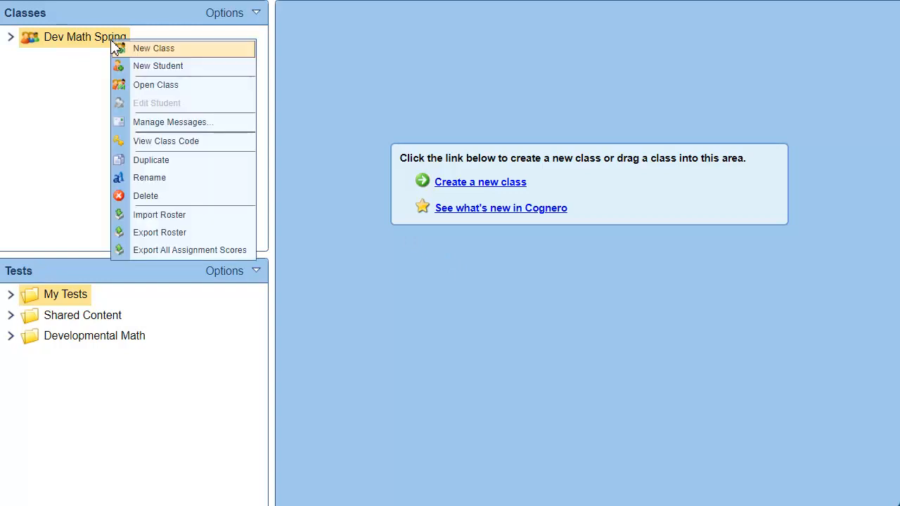
{"action": "left_click", "coordinate": [226, 90]}
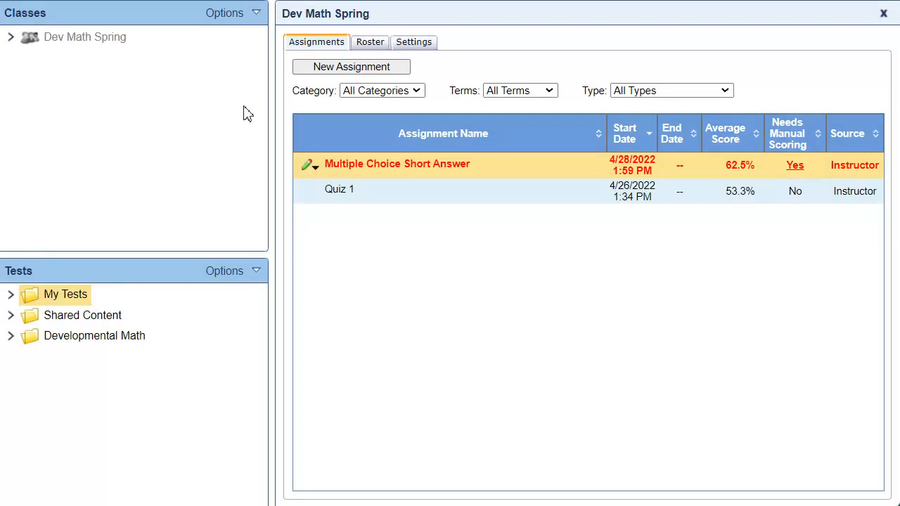
{"action": "left_click", "coordinate": [317, 170]}
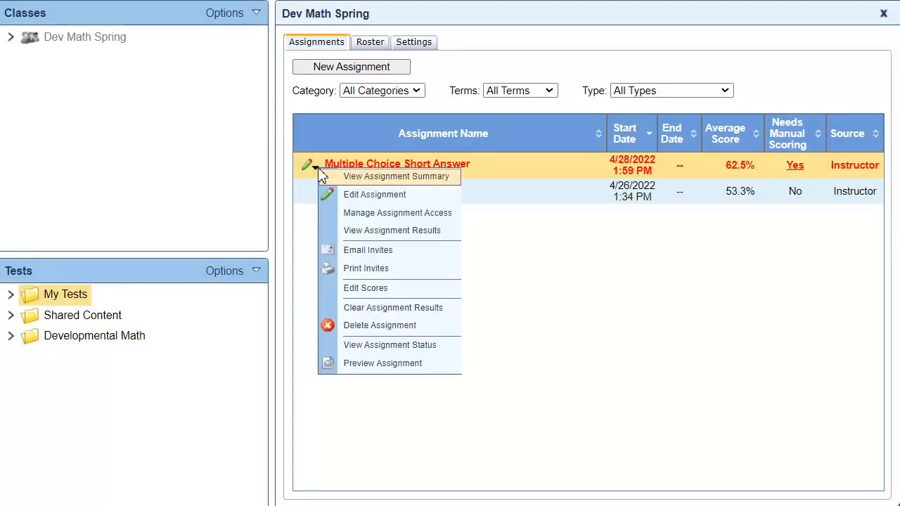
{"action": "left_click", "coordinate": [436, 290]}
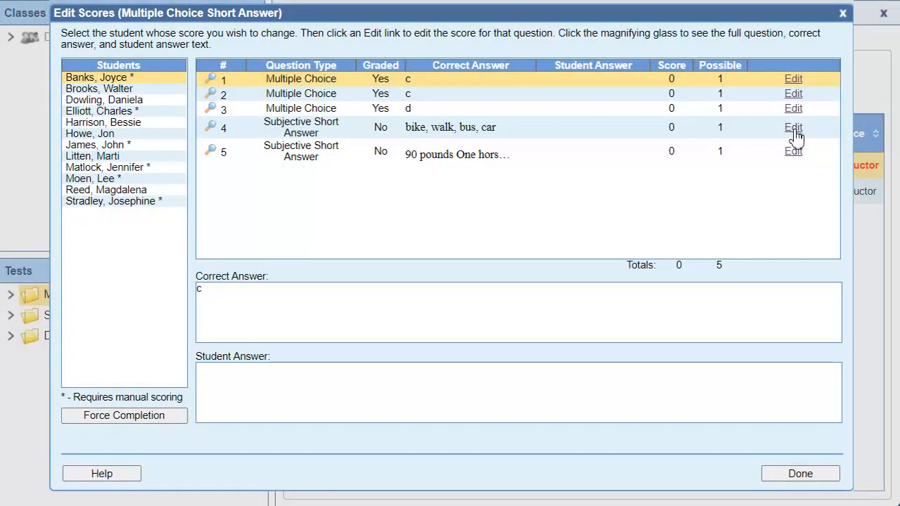
{"action": "left_click", "coordinate": [795, 133]}
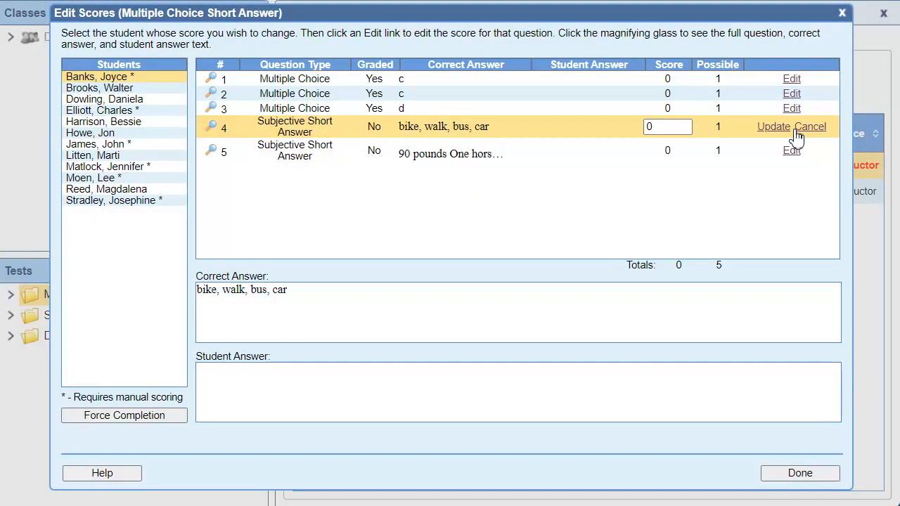
{"action": "left_click", "coordinate": [782, 129]}
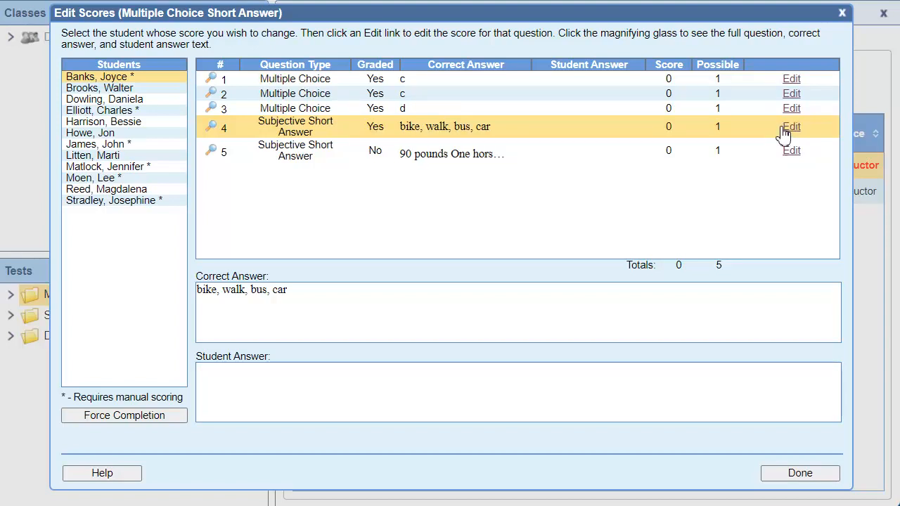
{"action": "left_click", "coordinate": [791, 153]}
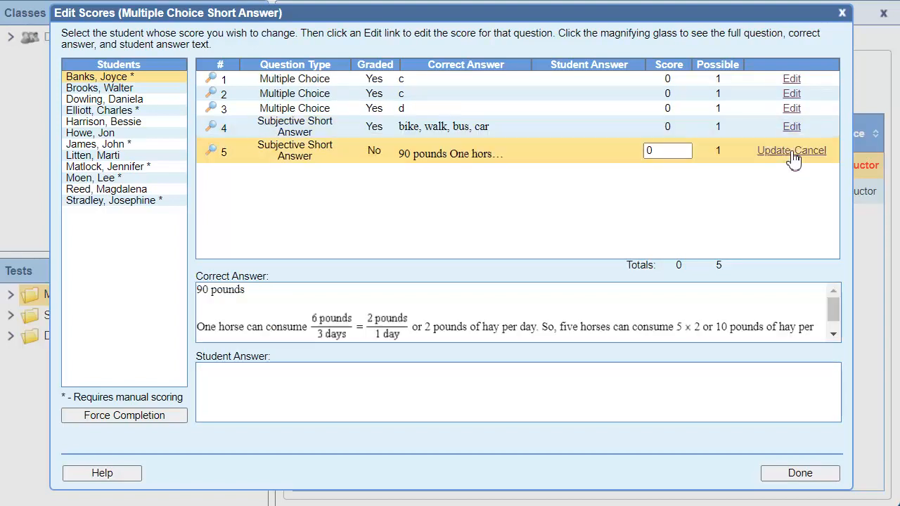
{"action": "left_click", "coordinate": [773, 153]}
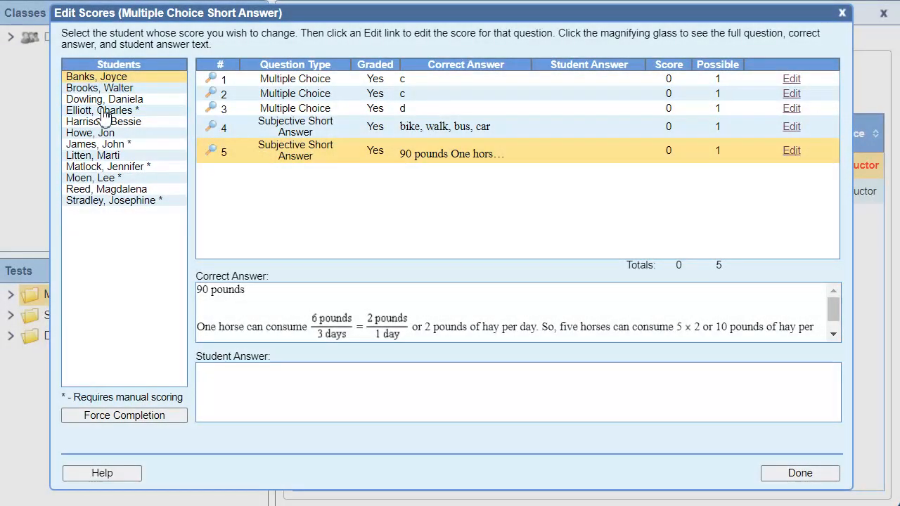
- Record a score of 0 on short-answer questions 4 and 5 for the next student marked as requiring manual scoring
{"action": "left_click", "coordinate": [104, 115]}
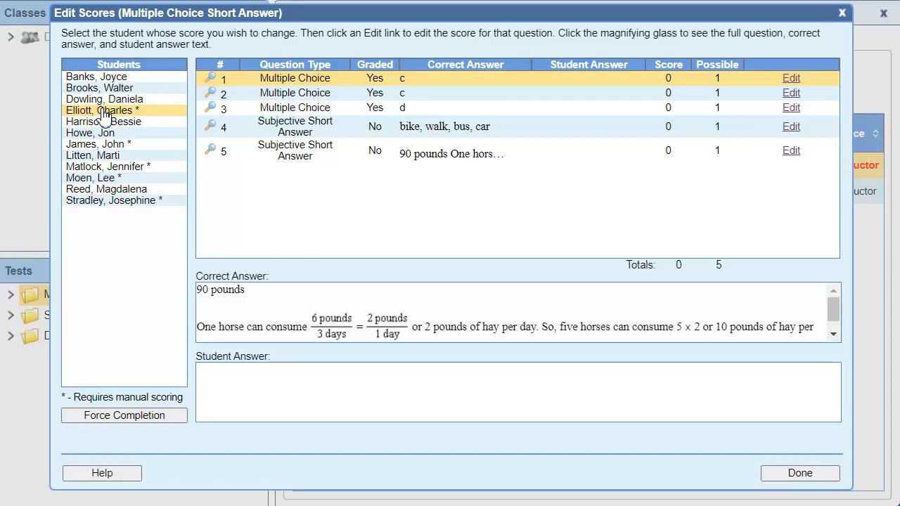
{"action": "left_click", "coordinate": [790, 127]}
{"action": "left_click", "coordinate": [781, 128]}
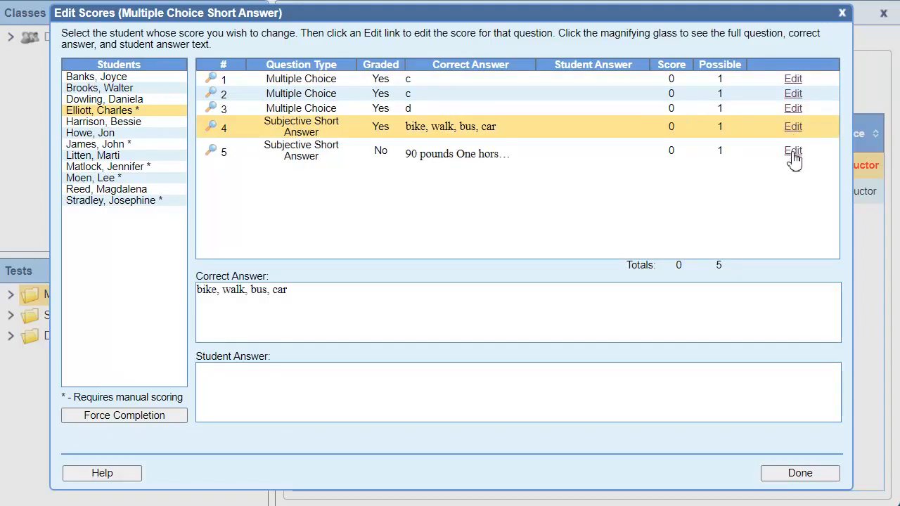
{"action": "left_click", "coordinate": [792, 152]}
{"action": "left_click", "coordinate": [782, 154]}
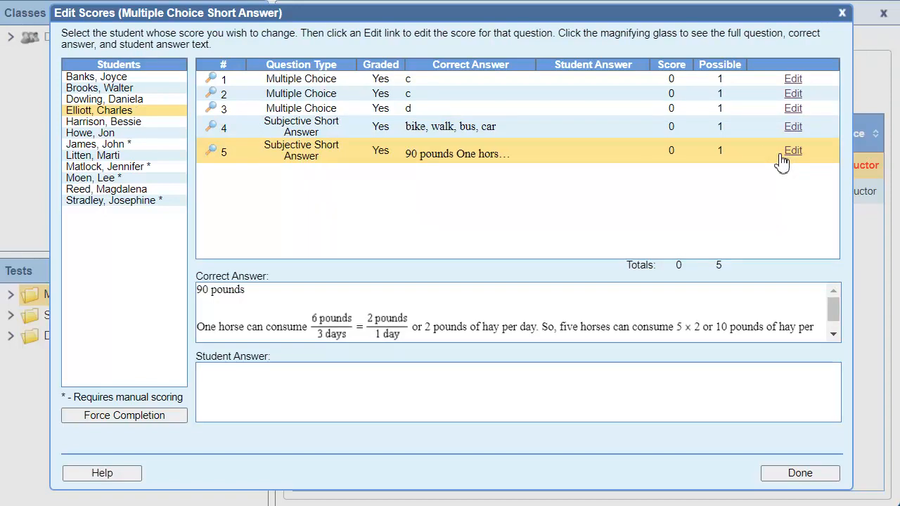
- Record a score of 0 on short-answer questions 4 and 5 for the seventh listed student, who requires manual scoring
{"action": "left_click", "coordinate": [114, 144]}
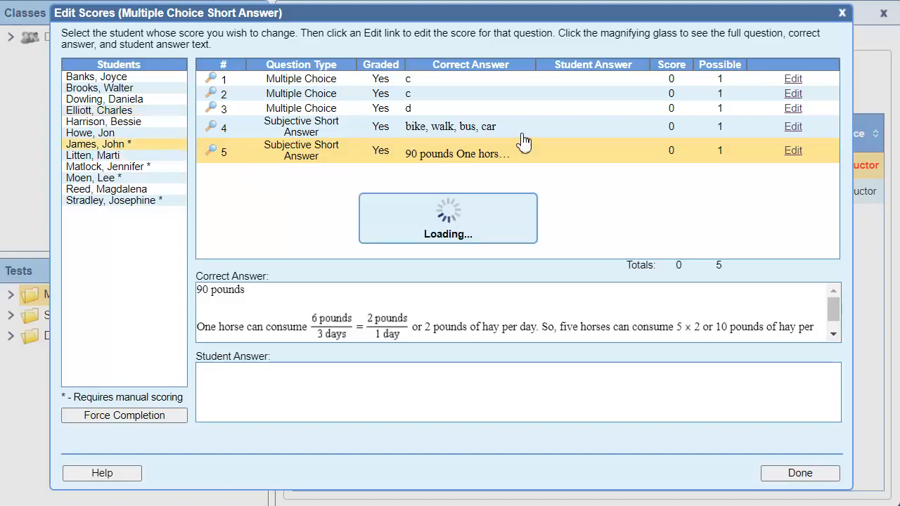
{"action": "left_click", "coordinate": [793, 128]}
{"action": "left_click", "coordinate": [777, 128]}
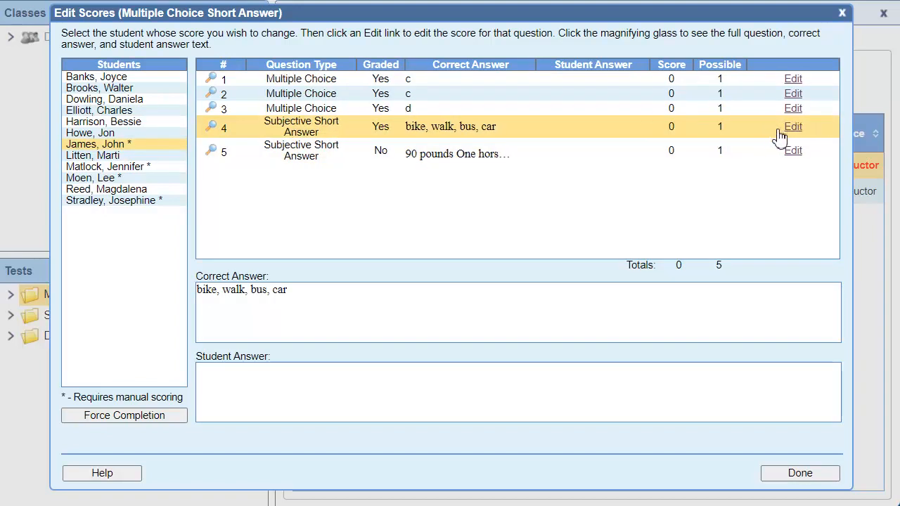
{"action": "left_click", "coordinate": [793, 151]}
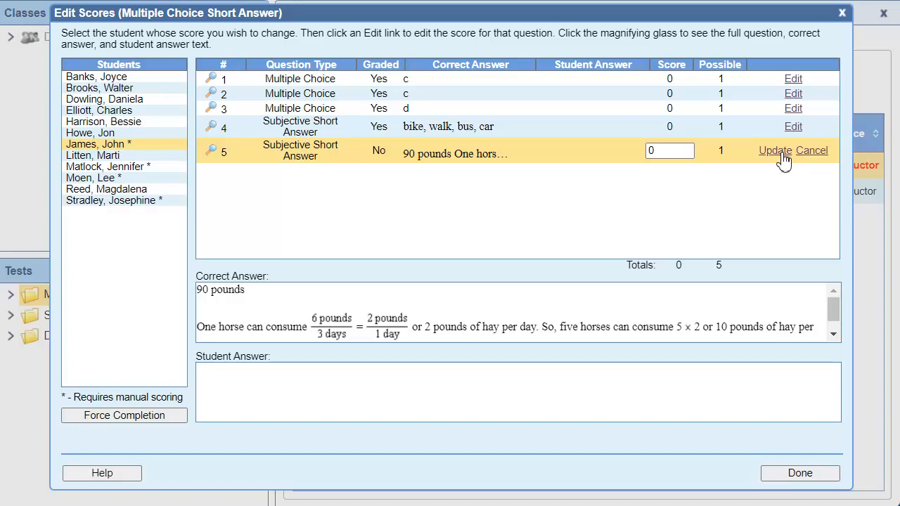
{"action": "left_click", "coordinate": [776, 150]}
- Record a score of 0 on short-answer questions 4 and 5 for the ninth listed student, who requires manual scoring
{"action": "left_click", "coordinate": [134, 167]}
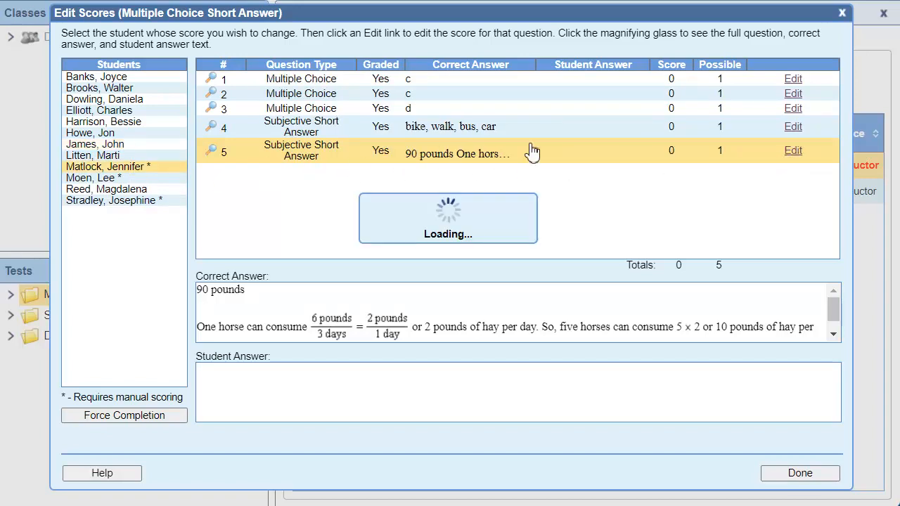
{"action": "left_click", "coordinate": [794, 127]}
{"action": "left_click", "coordinate": [789, 130]}
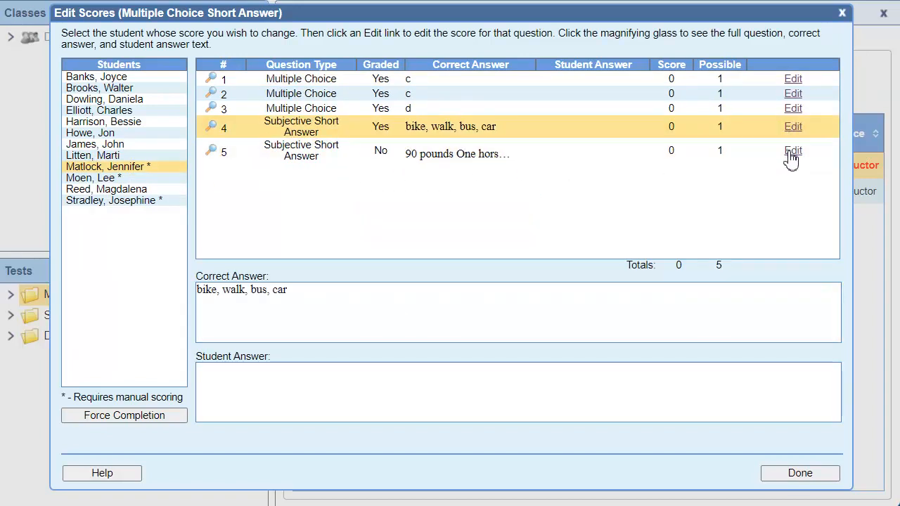
{"action": "left_click", "coordinate": [792, 152]}
{"action": "left_click", "coordinate": [773, 161]}
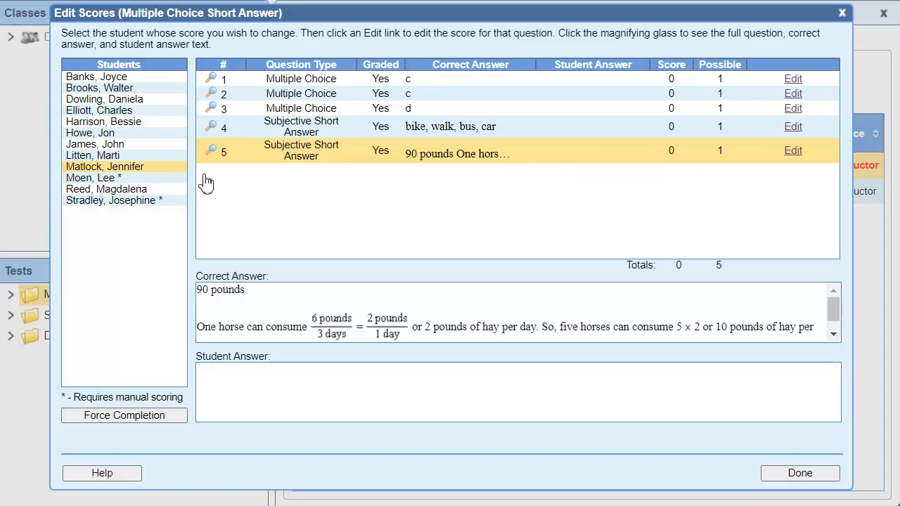
- Record a score of 0 on short-answer questions 4 and 5 for the tenth listed student, who requires manual scoring
{"action": "left_click", "coordinate": [117, 178]}
{"action": "left_click", "coordinate": [794, 128]}
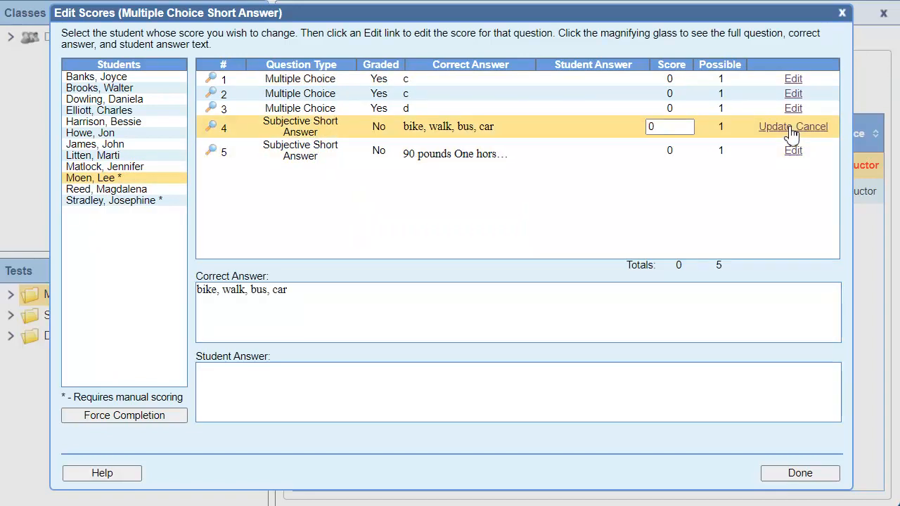
{"action": "left_click", "coordinate": [786, 132]}
{"action": "left_click", "coordinate": [792, 156]}
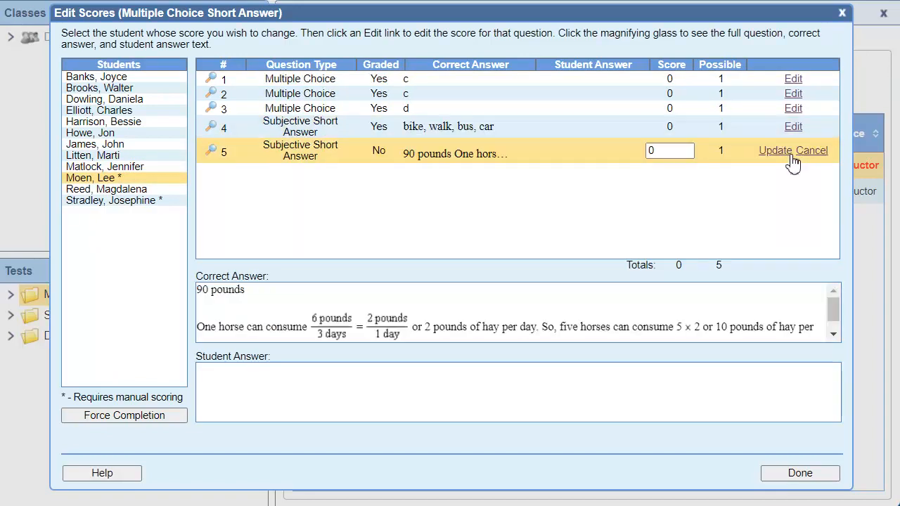
{"action": "left_click", "coordinate": [787, 155]}
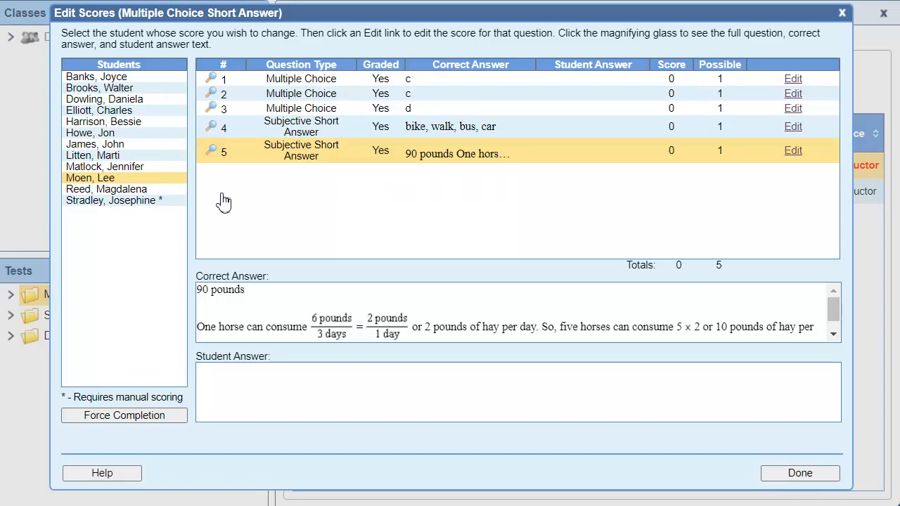
- Award 1 point each on short-answer questions 4 and 5 for the last listed student and finish editing the scores
{"action": "left_click", "coordinate": [150, 202]}
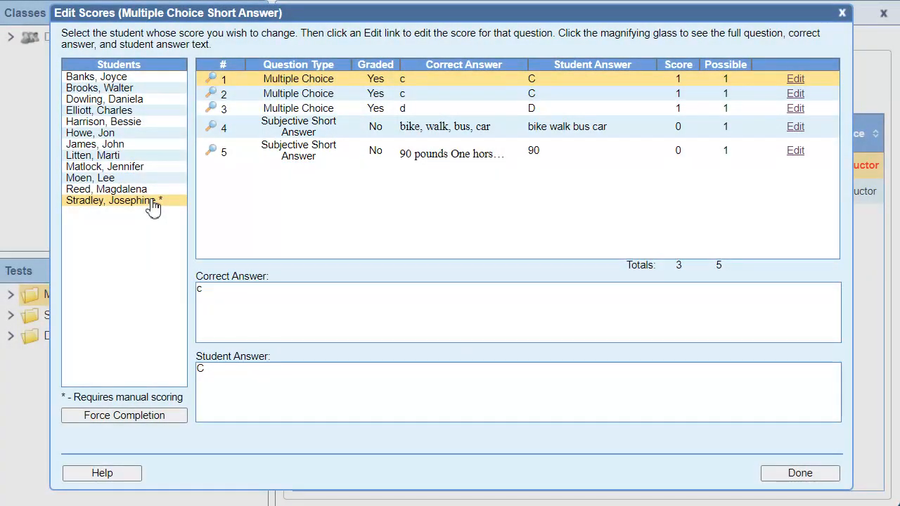
{"action": "left_click", "coordinate": [796, 126]}
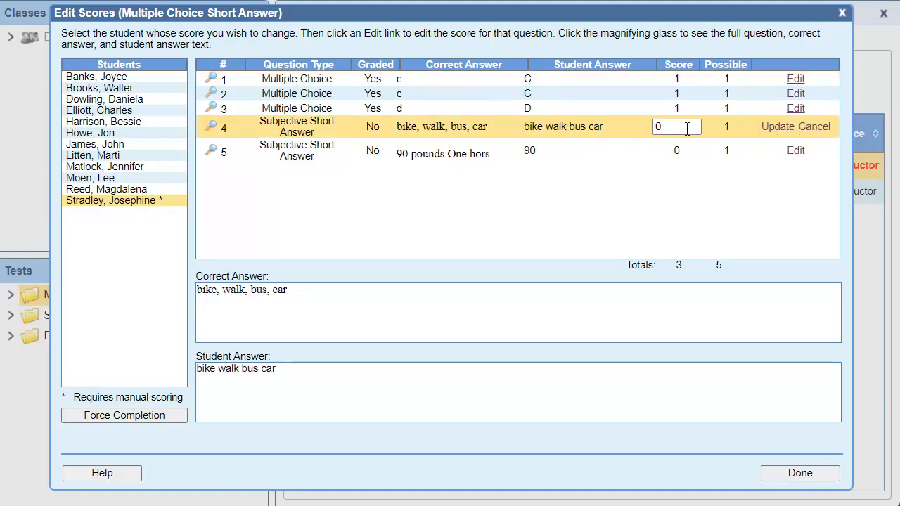
{"action": "left_click_drag", "start_coordinate": [687, 128], "coordinate": [654, 127]}
{"action": "type", "text": "1"}
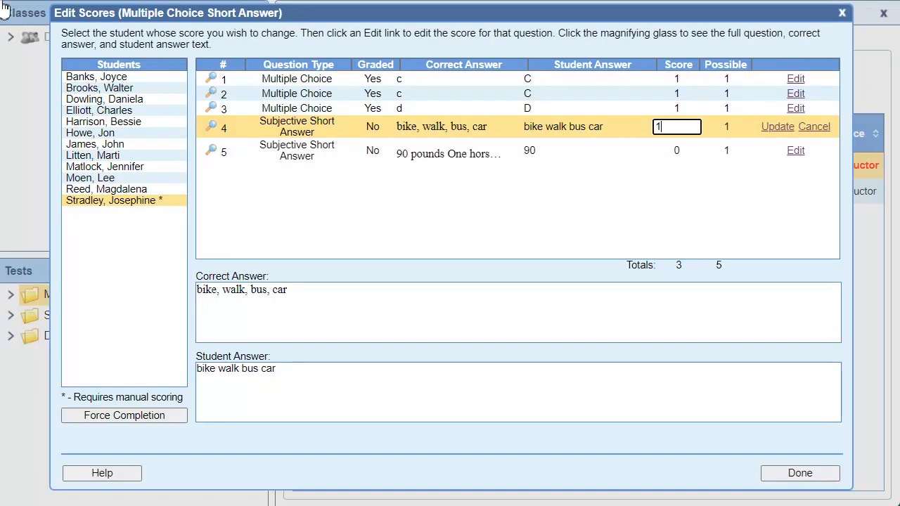
{"action": "left_click", "coordinate": [778, 128]}
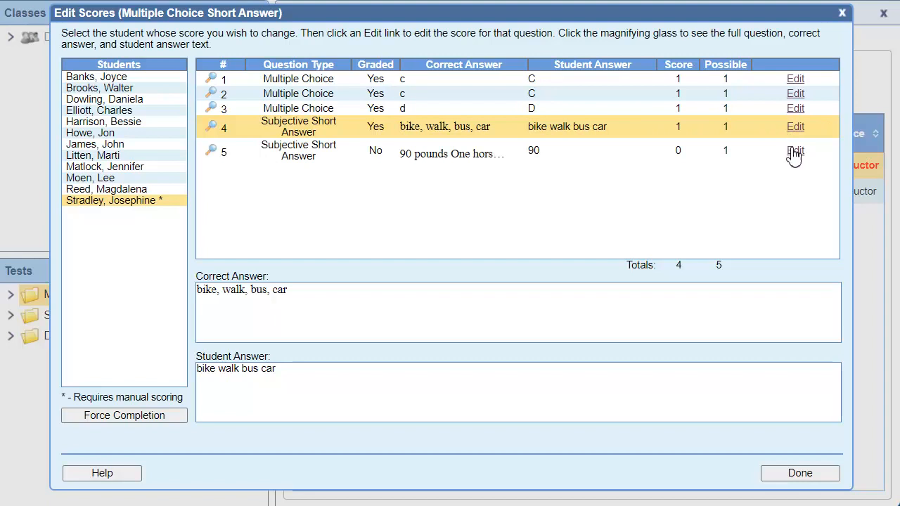
{"action": "left_click", "coordinate": [795, 151]}
{"action": "left_click_drag", "start_coordinate": [687, 150], "coordinate": [653, 151]}
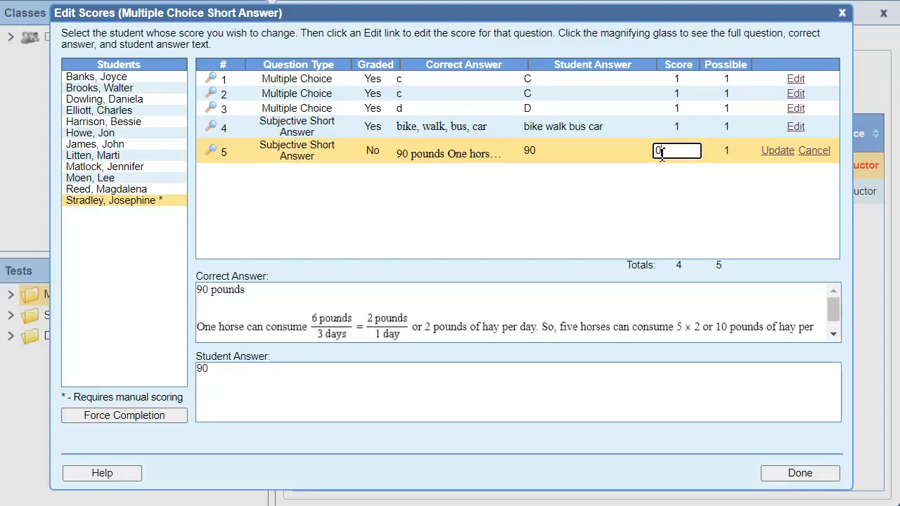
{"action": "type", "text": "1"}
{"action": "left_click", "coordinate": [778, 152]}
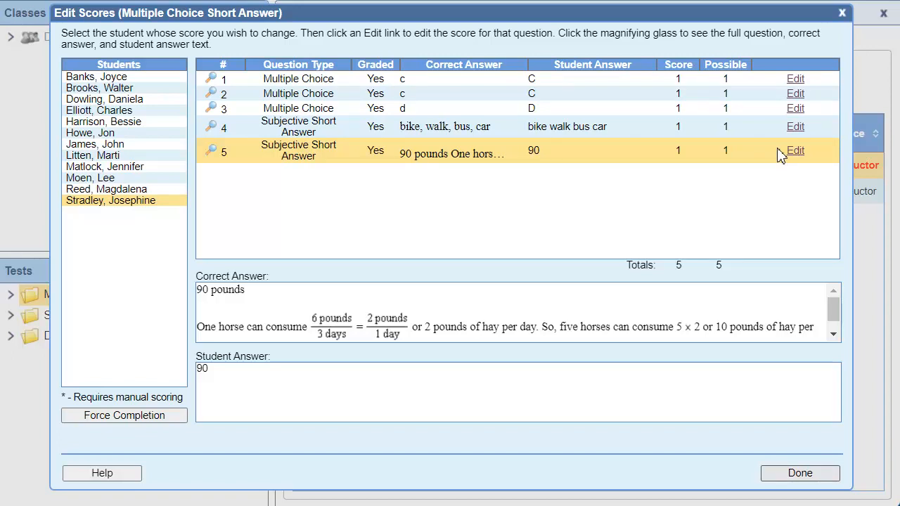
{"action": "left_click", "coordinate": [800, 474]}
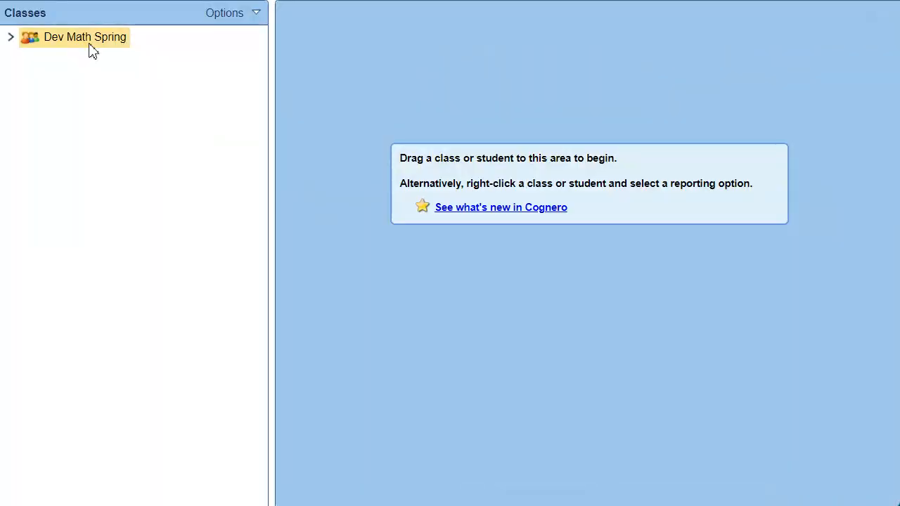
- Run a Grade Book Report for the Dev Math Spring class with Quiz 1 excluded, leaving only Multiple Choice Short Answer
{"action": "right_click", "coordinate": [89, 44]}
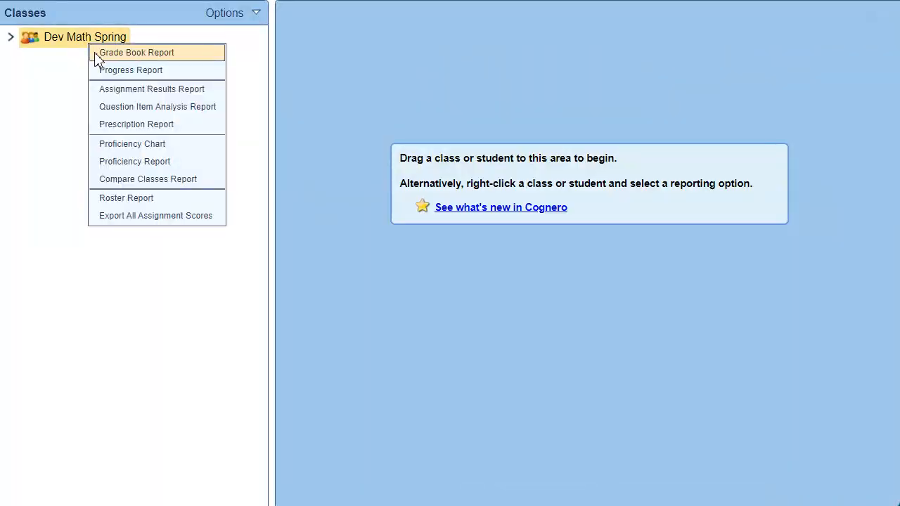
{"action": "left_click", "coordinate": [97, 55]}
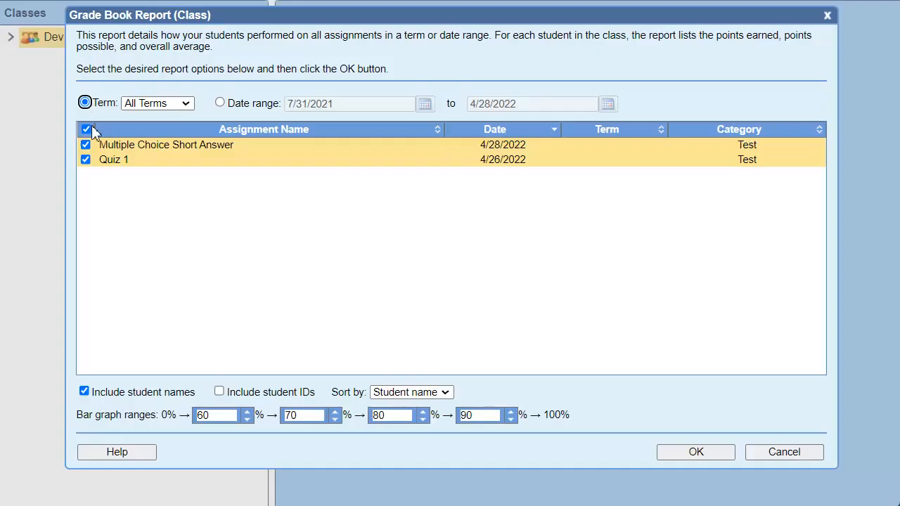
{"action": "left_click", "coordinate": [85, 160]}
{"action": "left_click", "coordinate": [696, 453]}
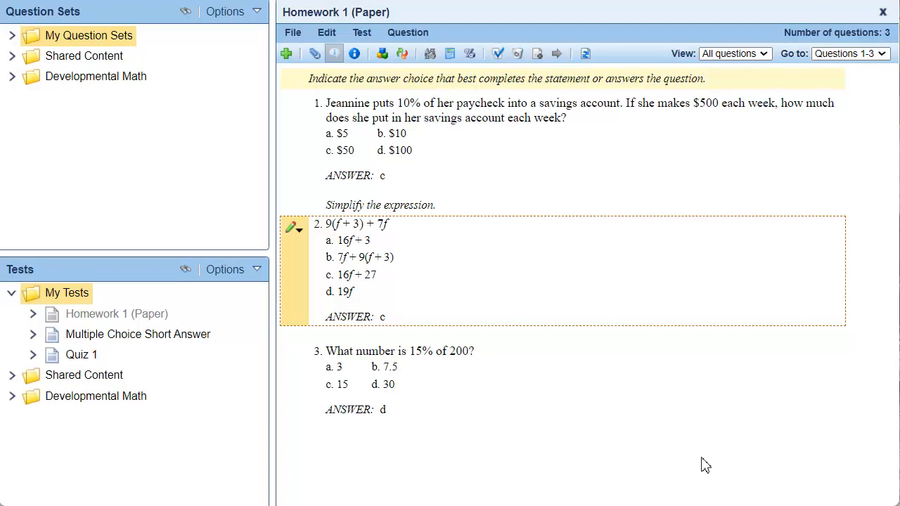
- Print a single version of Homework 1 (Paper) to PDF with the answer key and answer lines, and download it
{"action": "left_click", "coordinate": [299, 34]}
{"action": "mouse_move", "coordinate": [357, 150]}
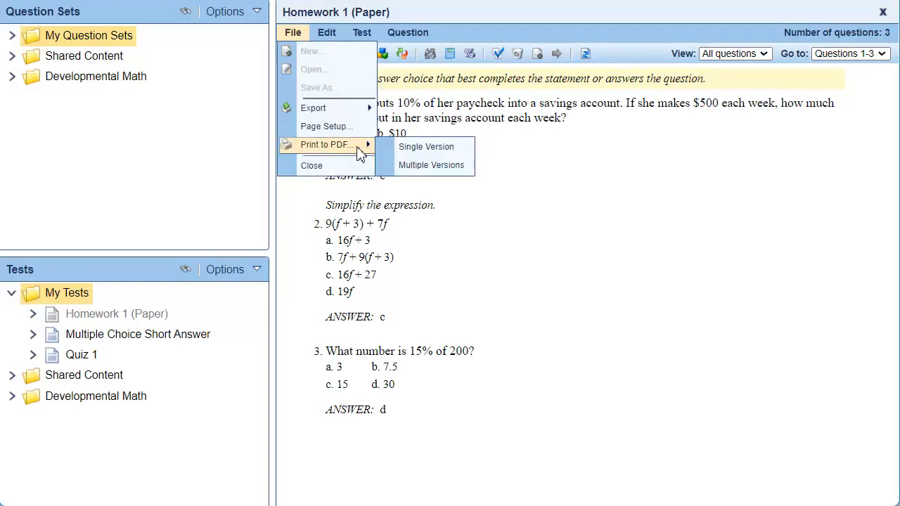
{"action": "left_click", "coordinate": [466, 151]}
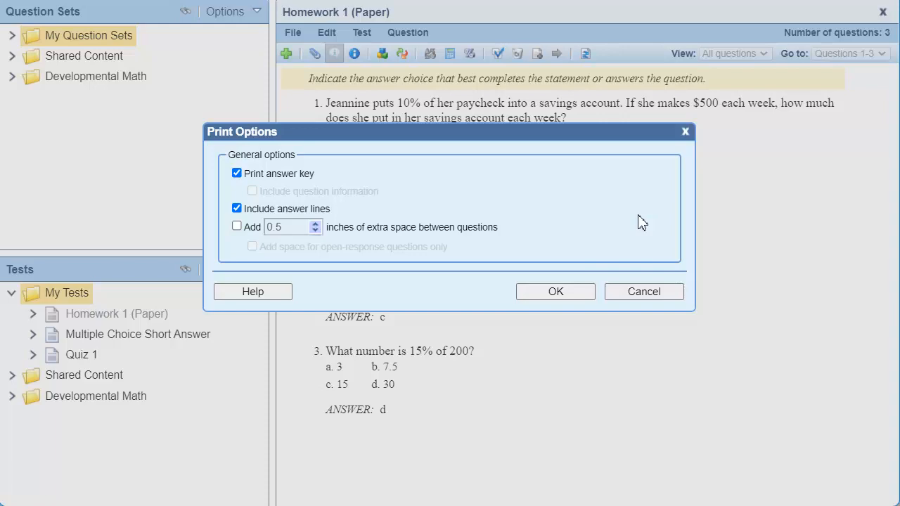
{"action": "left_click", "coordinate": [570, 293]}
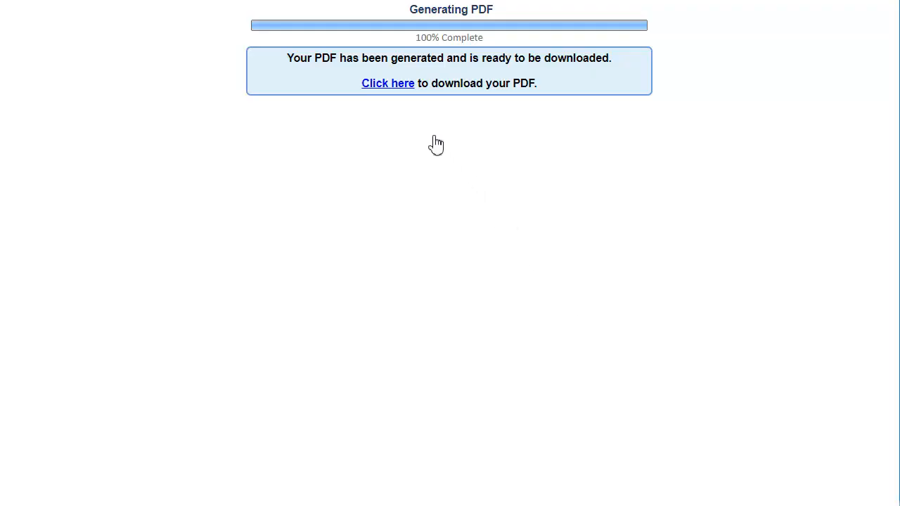
{"action": "left_click", "coordinate": [388, 84]}
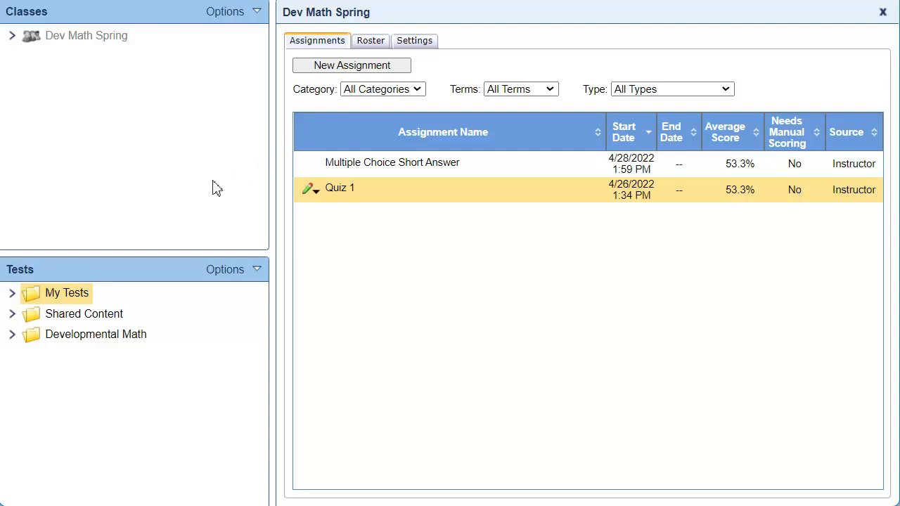
- Create a recorded assignment in Dev Math Spring from the Homework 1 (Paper) test in My Tests, keeping the default settings
{"action": "left_click", "coordinate": [12, 293]}
{"action": "left_click_drag", "start_coordinate": [92, 322], "coordinate": [408, 278]}
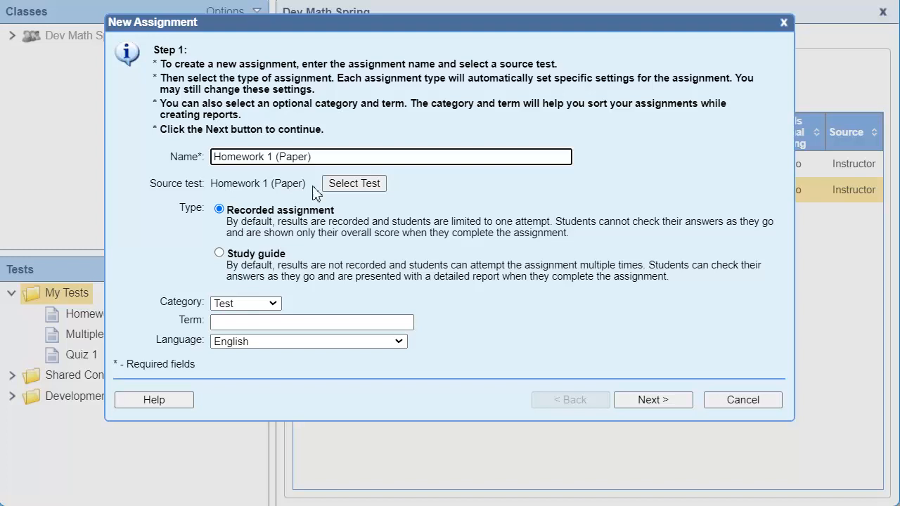
{"action": "left_click", "coordinate": [674, 401]}
{"action": "left_click", "coordinate": [669, 441]}
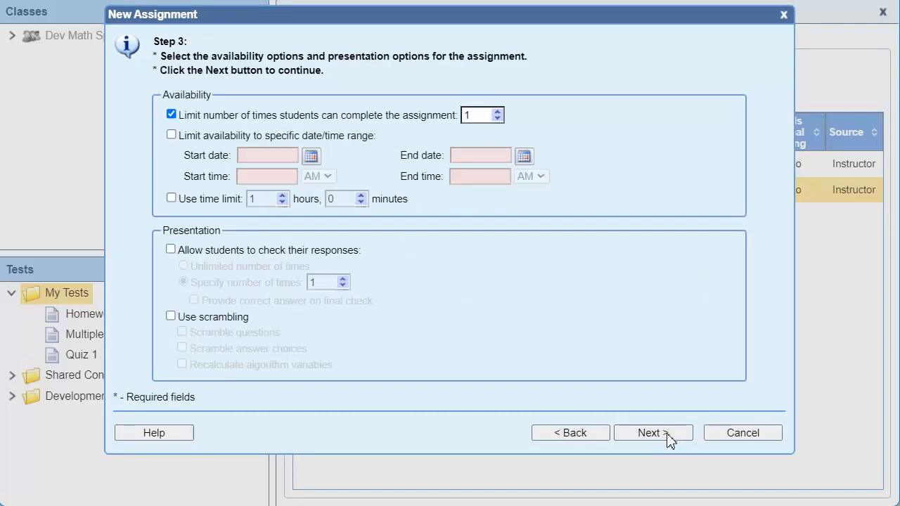
{"action": "left_click", "coordinate": [661, 436]}
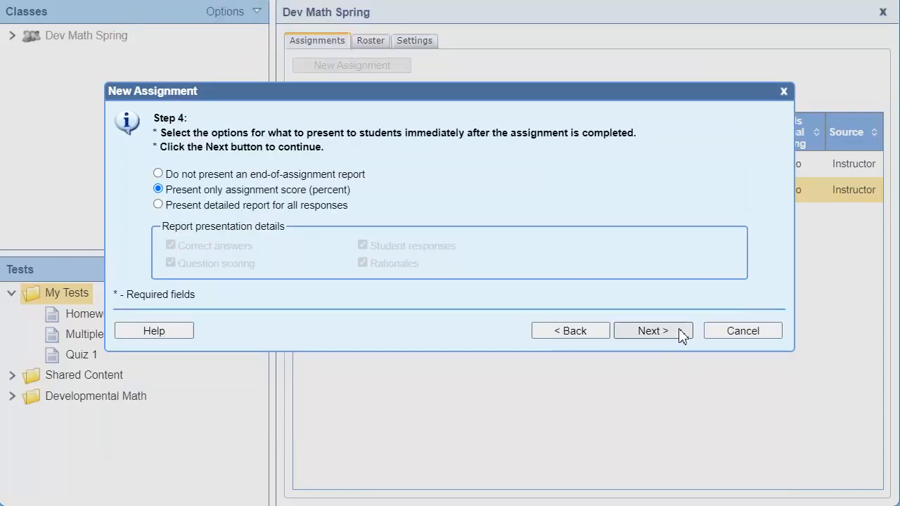
{"action": "left_click", "coordinate": [680, 332]}
{"action": "left_click", "coordinate": [675, 326]}
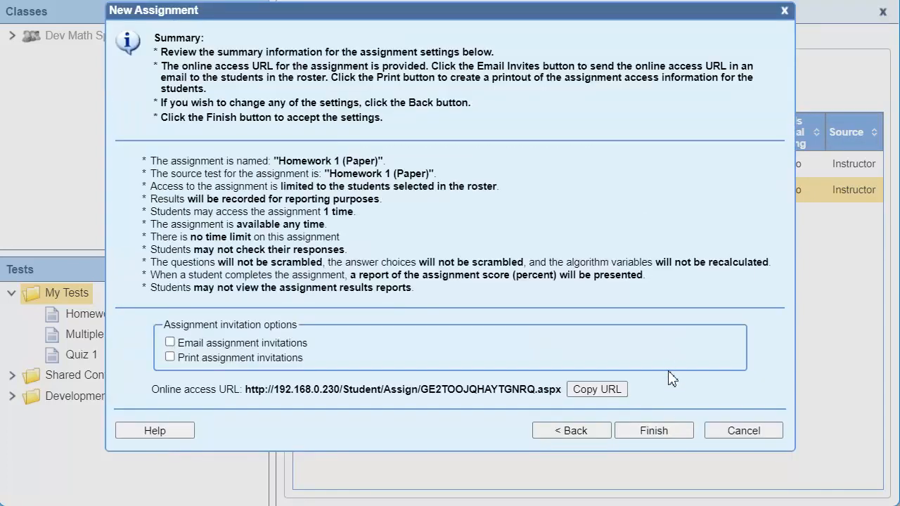
{"action": "left_click", "coordinate": [669, 432]}
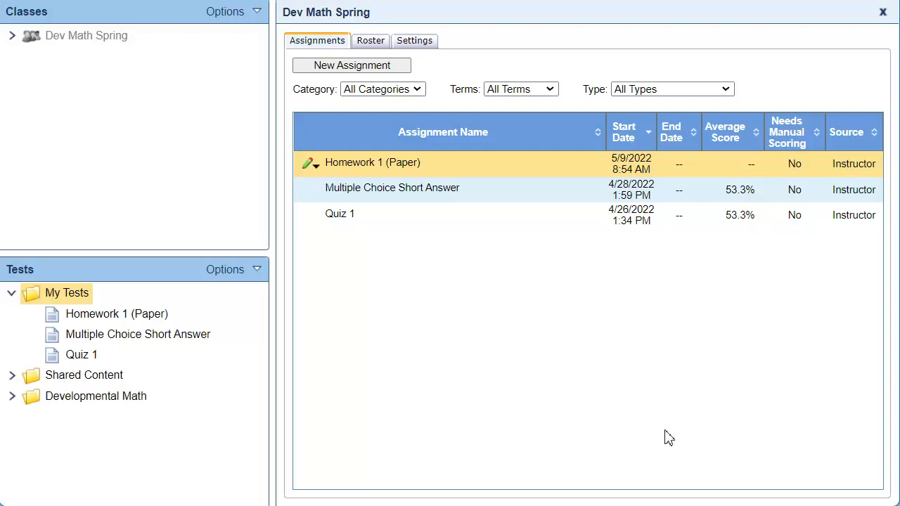
- Edit the Homework 1 (Paper) assignment's scores and force completion for the first listed student only
{"action": "left_click", "coordinate": [317, 166]}
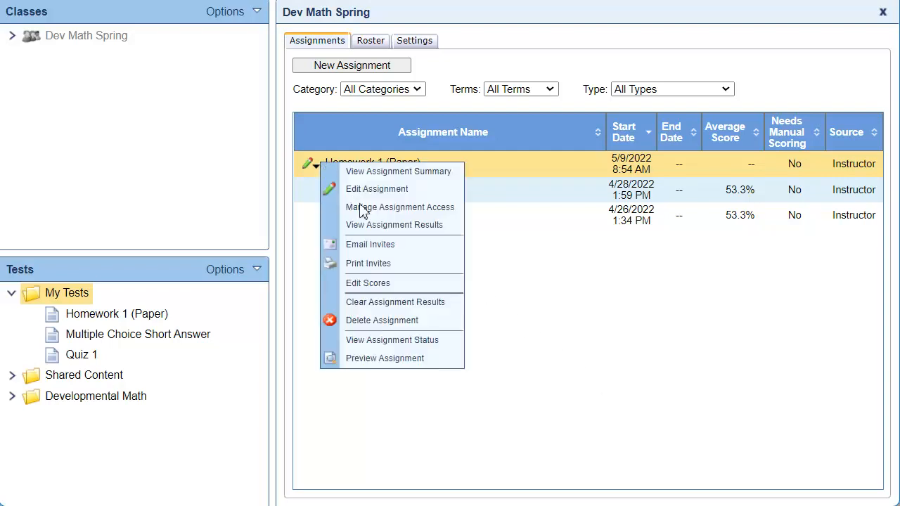
{"action": "left_click", "coordinate": [441, 287]}
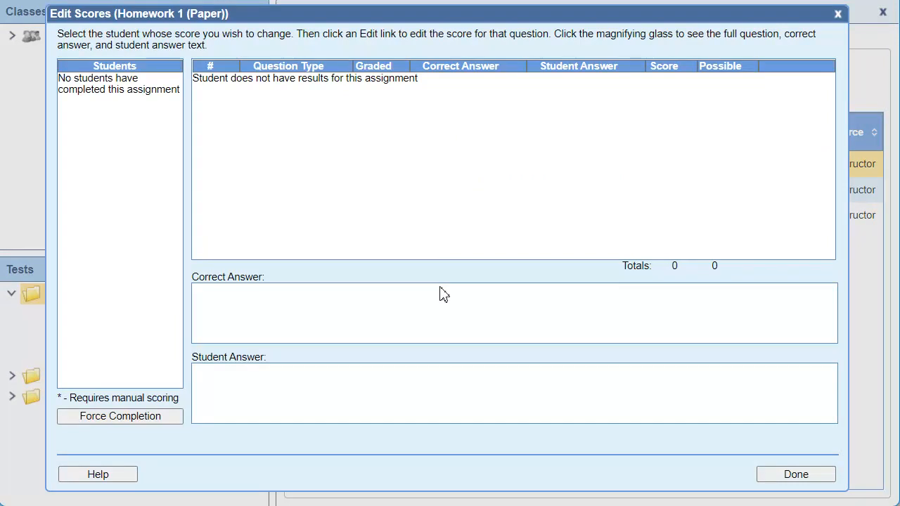
{"action": "left_click", "coordinate": [151, 422]}
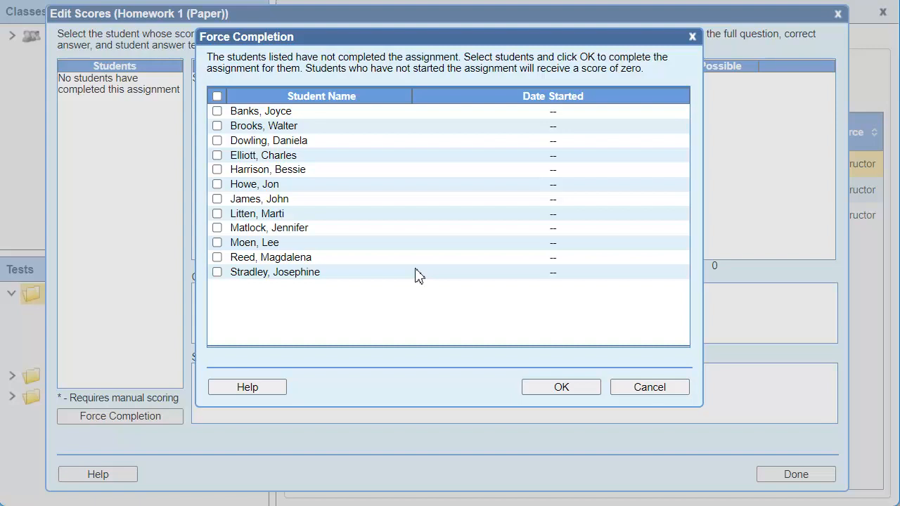
{"action": "left_click", "coordinate": [217, 113]}
{"action": "left_click", "coordinate": [576, 389]}
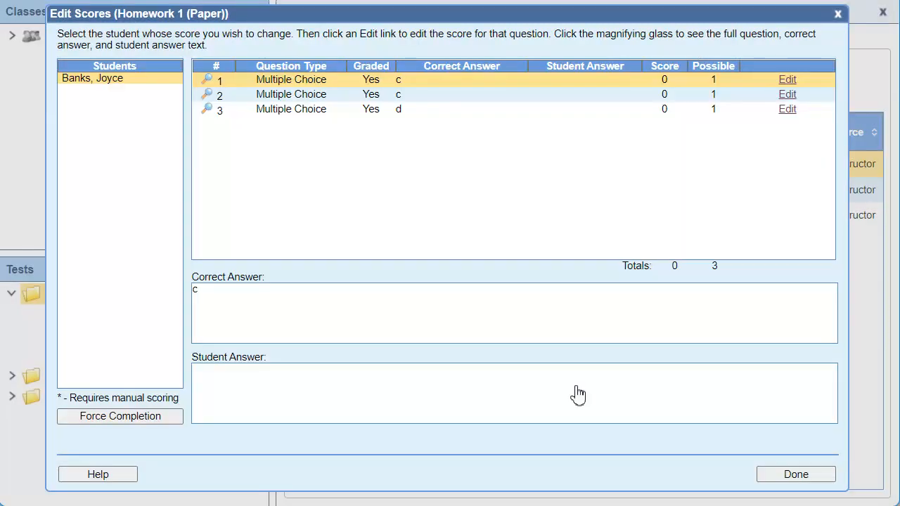
- Give that student a score of 1 on each of questions 1, 2 and 3 of Homework 1 (Paper) and finish editing
{"action": "left_click", "coordinate": [666, 85]}
{"action": "type", "text": "1"}
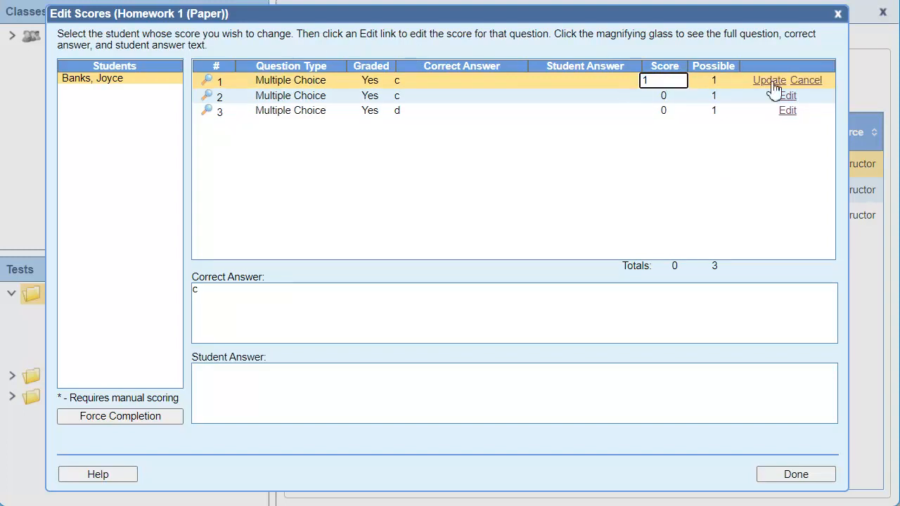
{"action": "left_click", "coordinate": [772, 81]}
{"action": "left_click", "coordinate": [786, 96]}
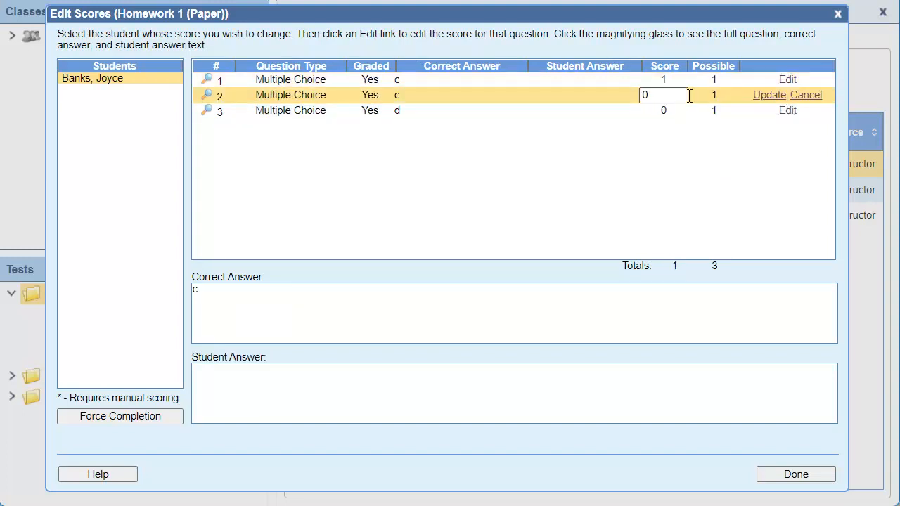
{"action": "left_click_drag", "start_coordinate": [688, 95], "coordinate": [623, 104]}
{"action": "type", "text": "1"}
{"action": "left_click", "coordinate": [782, 96]}
{"action": "left_click", "coordinate": [786, 111]}
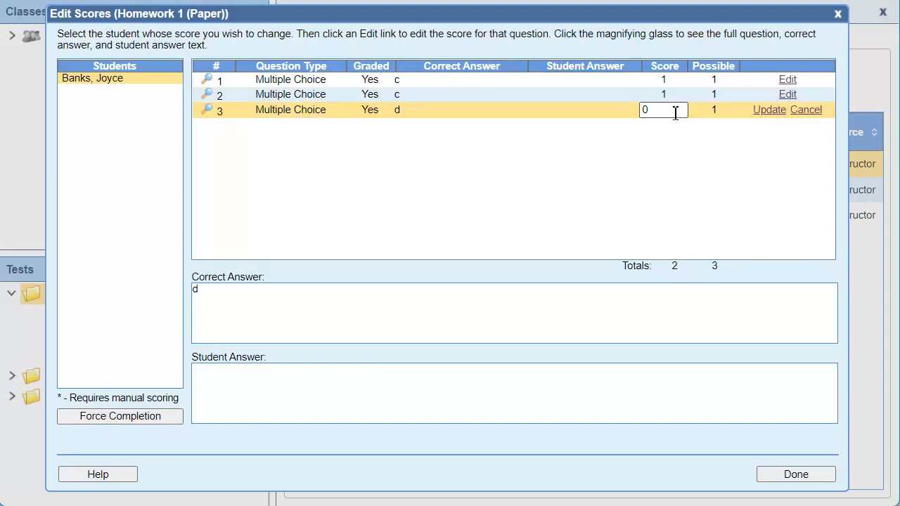
{"action": "left_click_drag", "start_coordinate": [663, 111], "coordinate": [645, 111]}
{"action": "type", "text": "1"}
{"action": "left_click", "coordinate": [770, 111]}
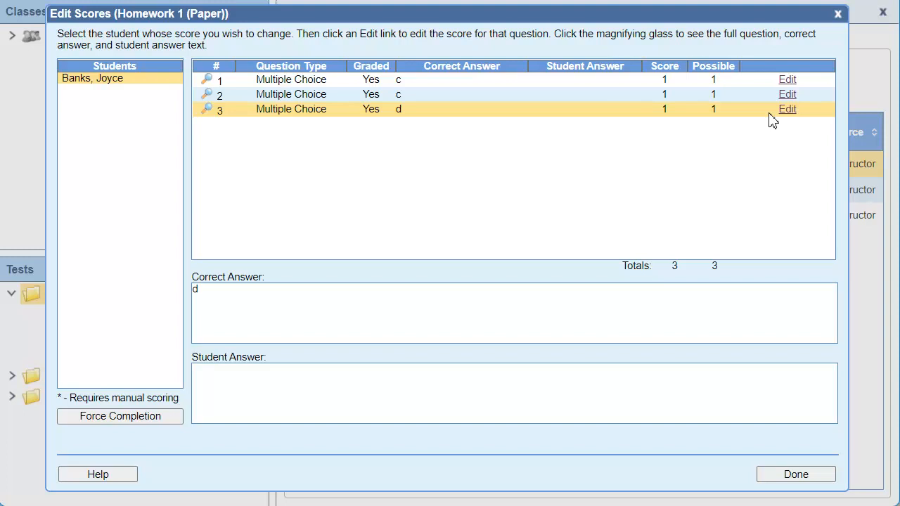
{"action": "left_click", "coordinate": [809, 476]}
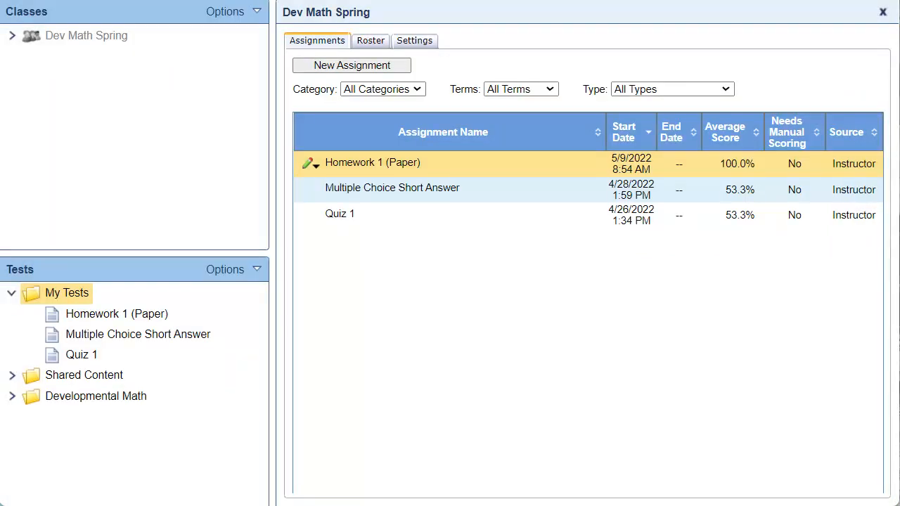